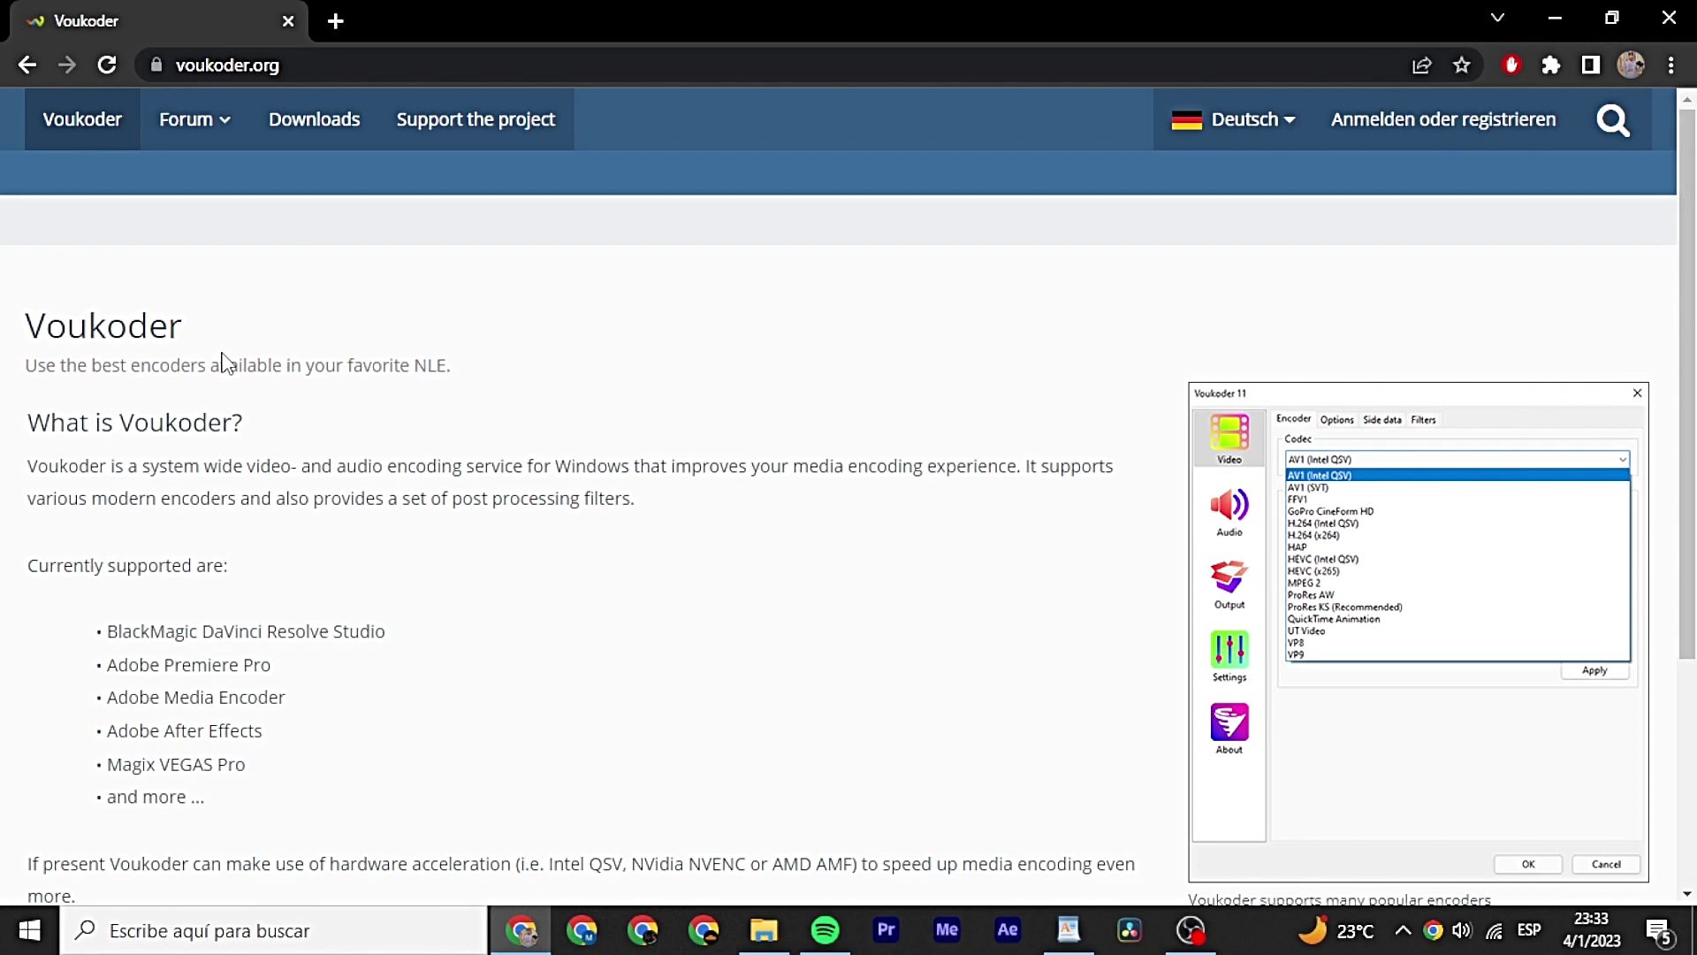
Go to voukoder.org Downloads and scroll to the Voukoder 12.1 app and Resolve connector download links.
left_click(301, 135)
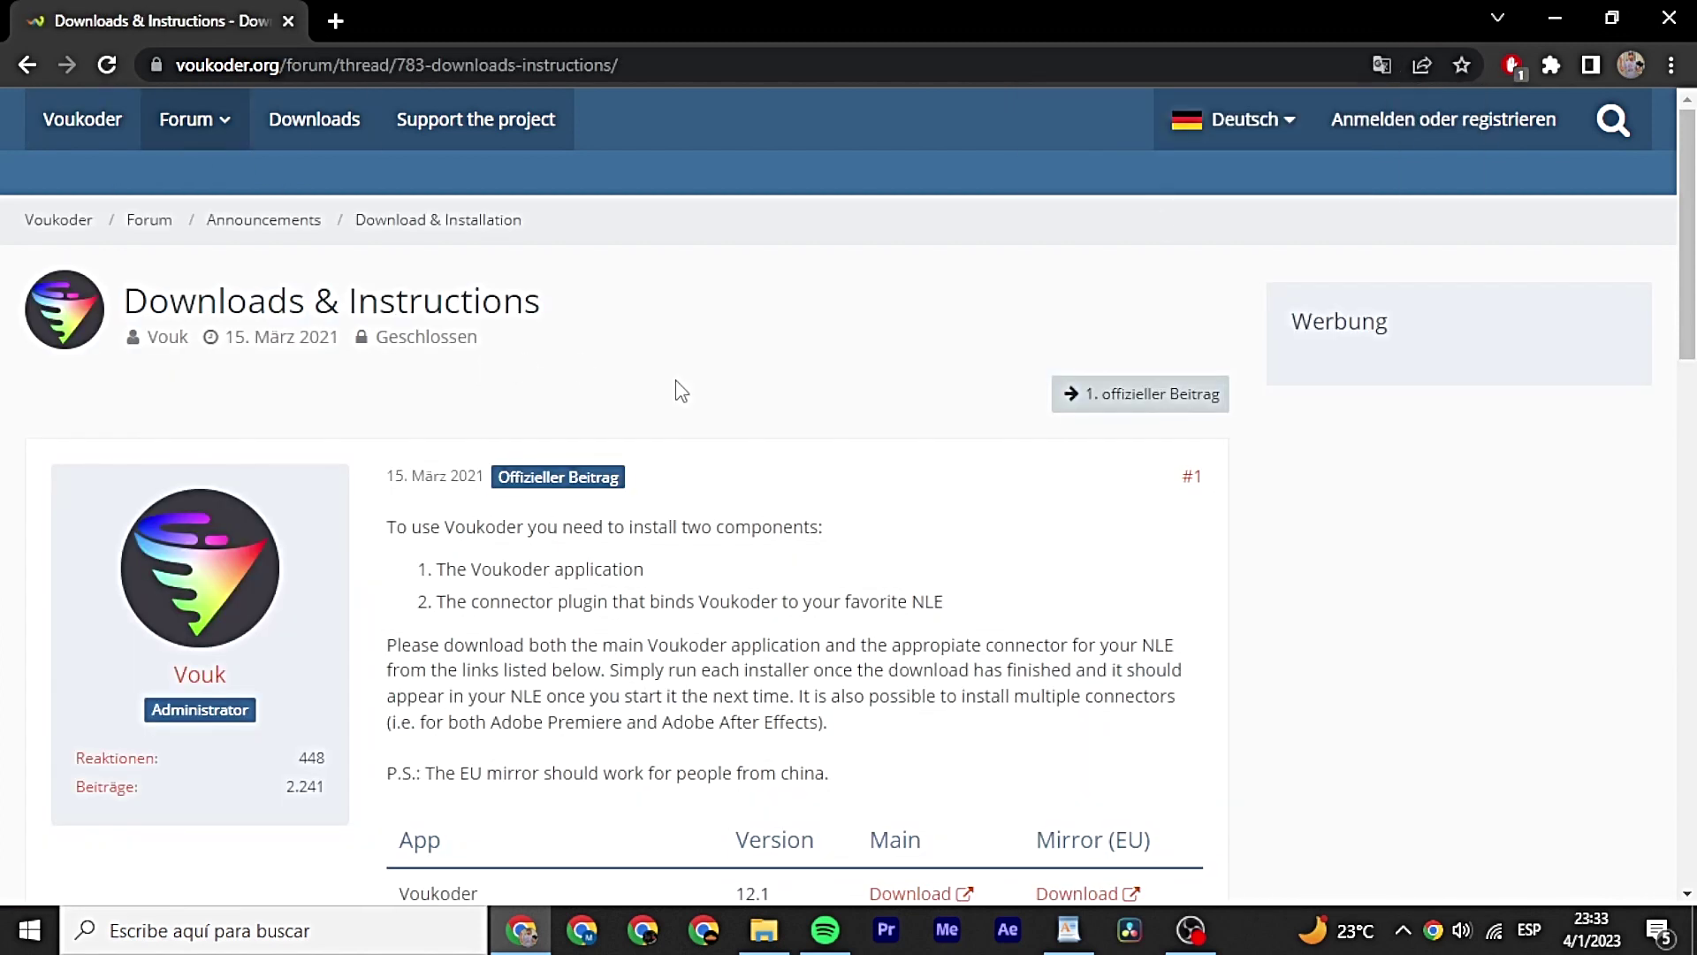
scroll(496, 388, "down", 4)
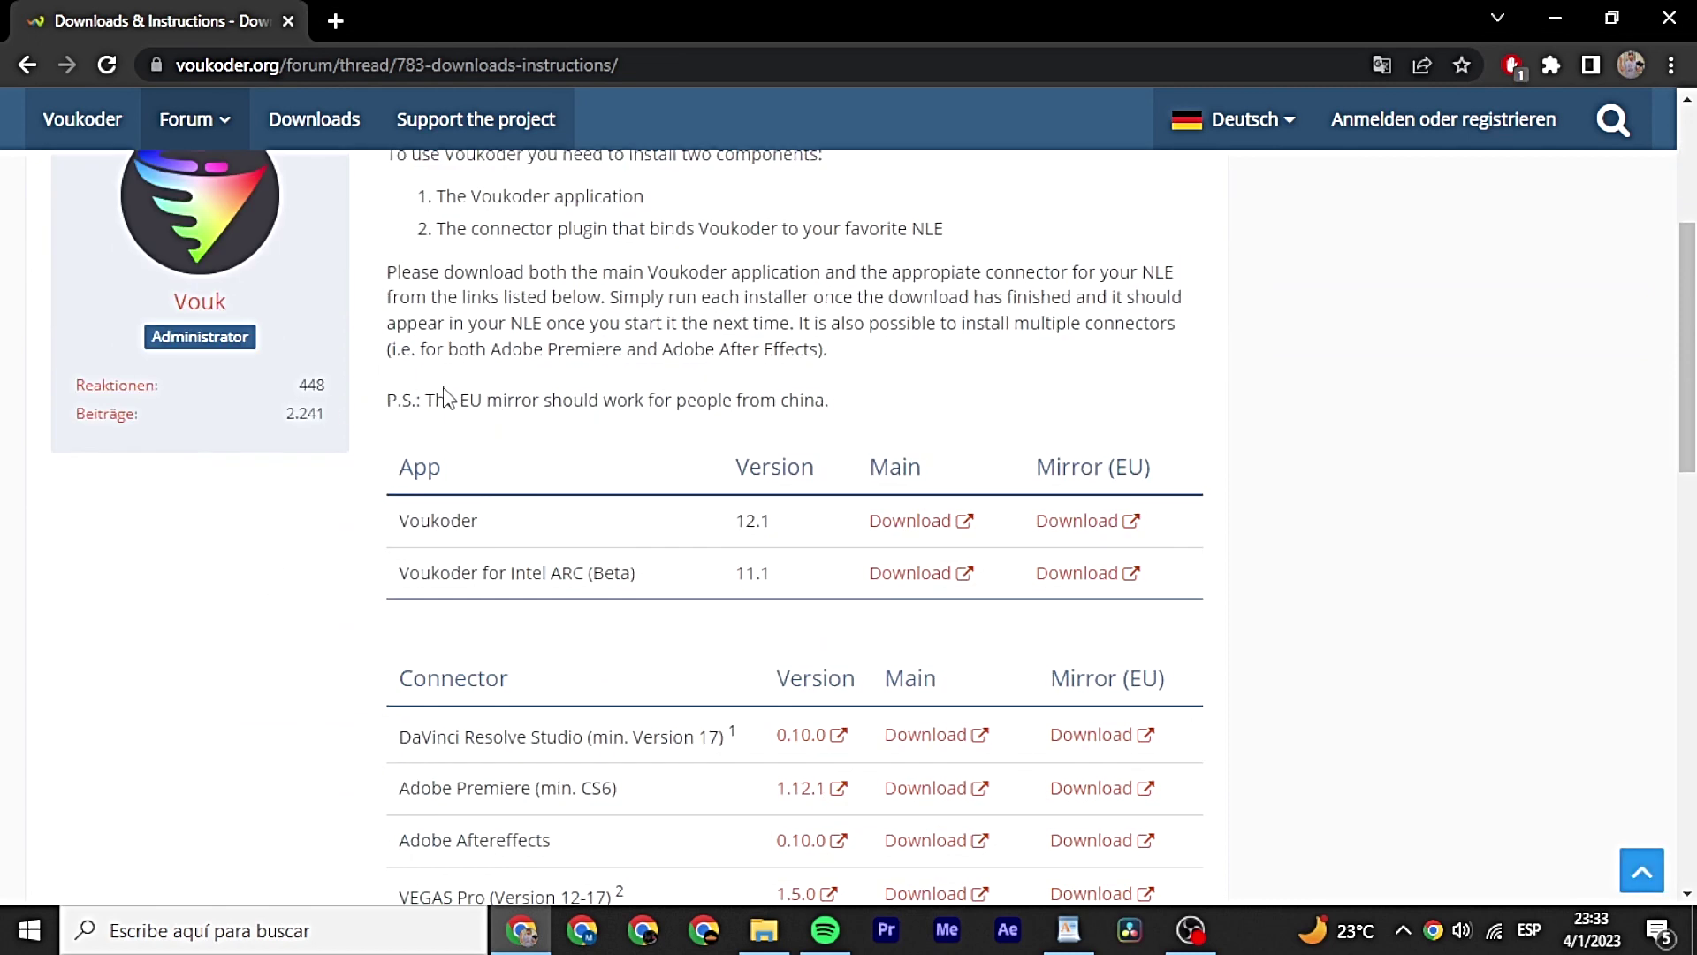
scroll(334, 474, "down", 2)
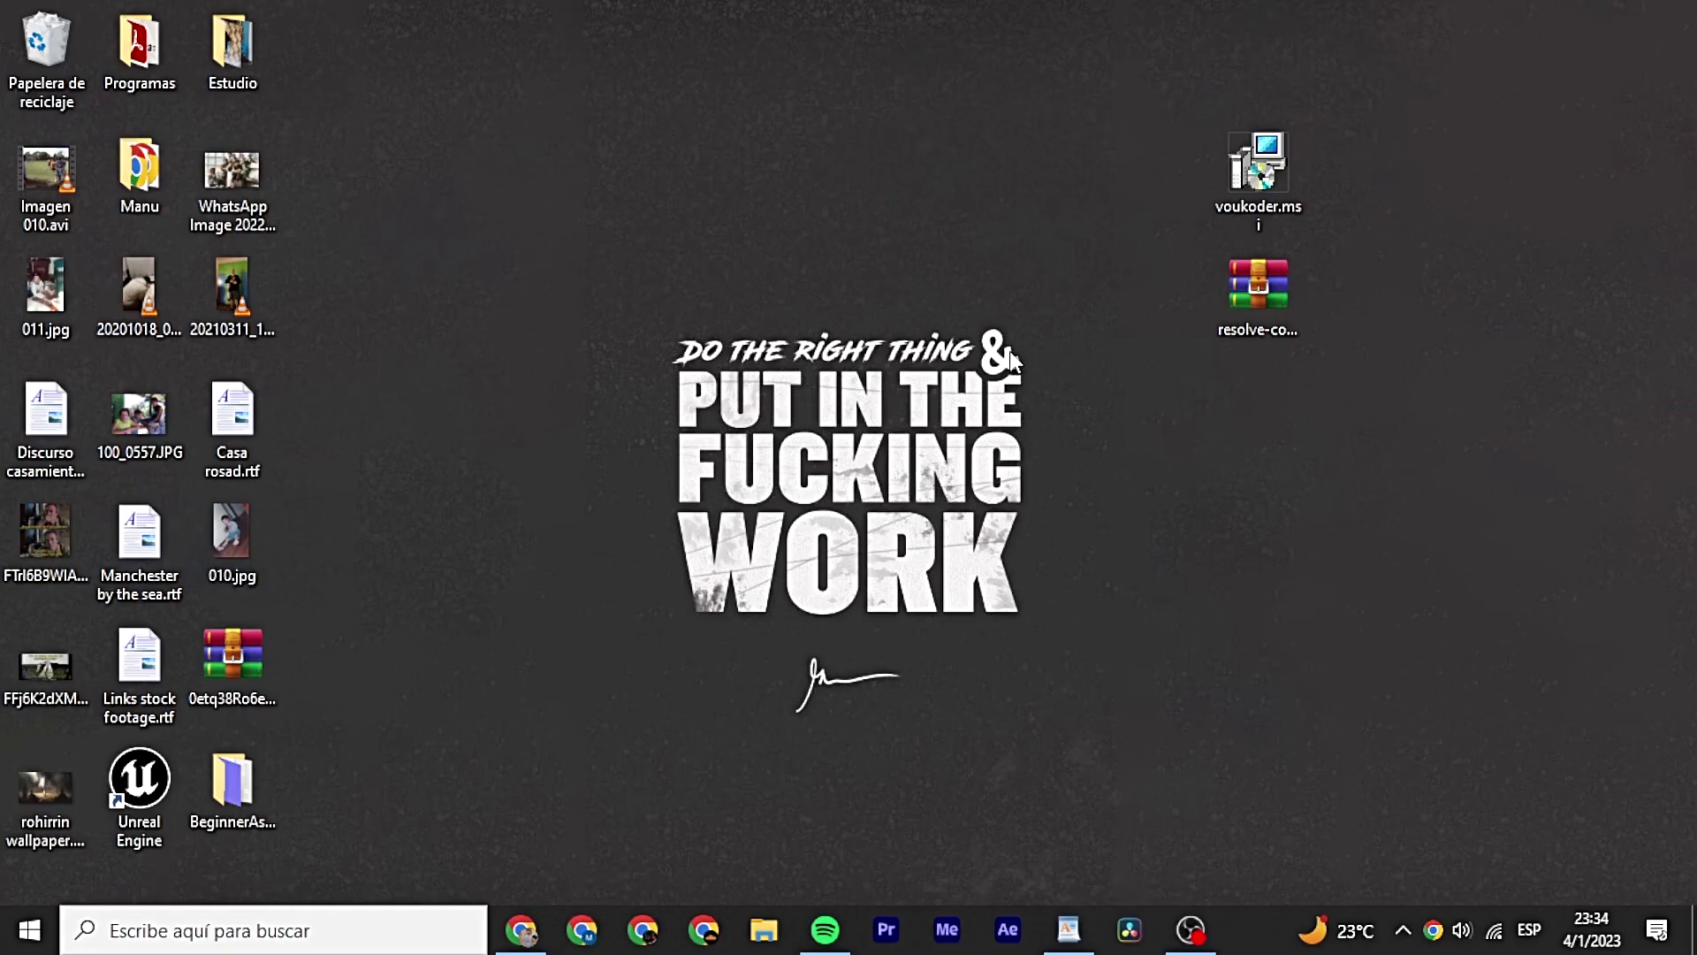
Launch voukoder.msi, then cancel and quit the Voukoder setup wizard.
left_click(1274, 168)
double_click(1281, 168)
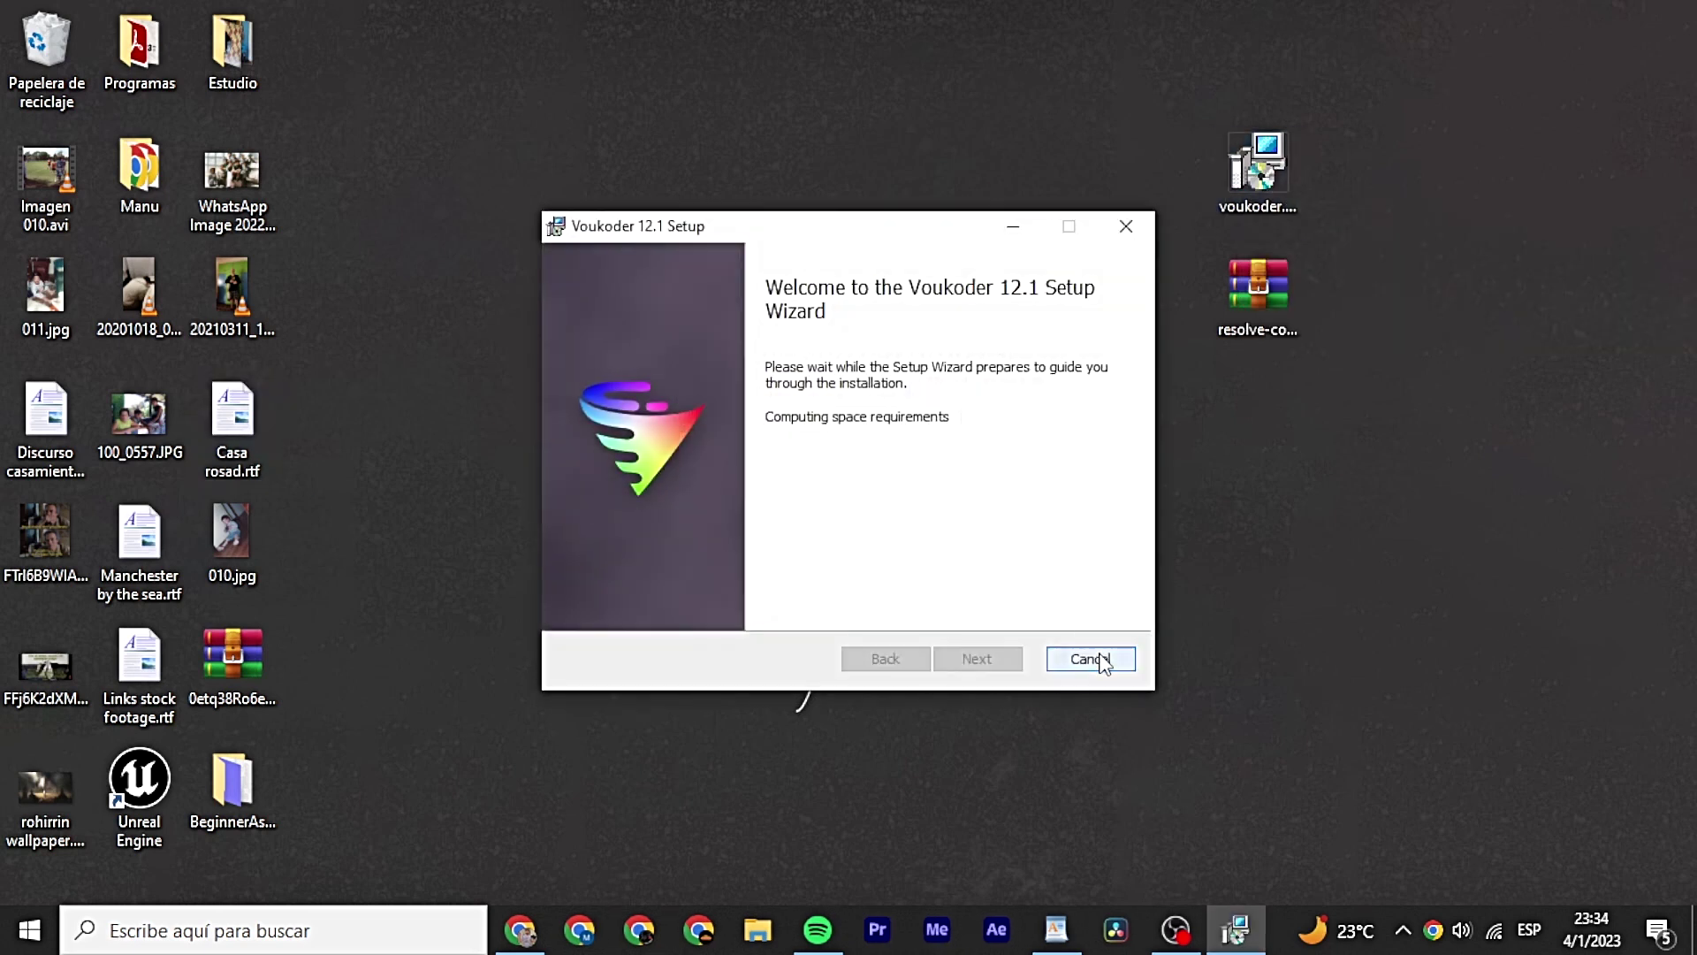
left_click(1104, 663)
left_click(798, 503)
Extract the Resolve connector zip here and move voukoder_plugin.dvcp.bundle and README.txt beside the installer.
right_click(1259, 294)
left_click(1298, 426)
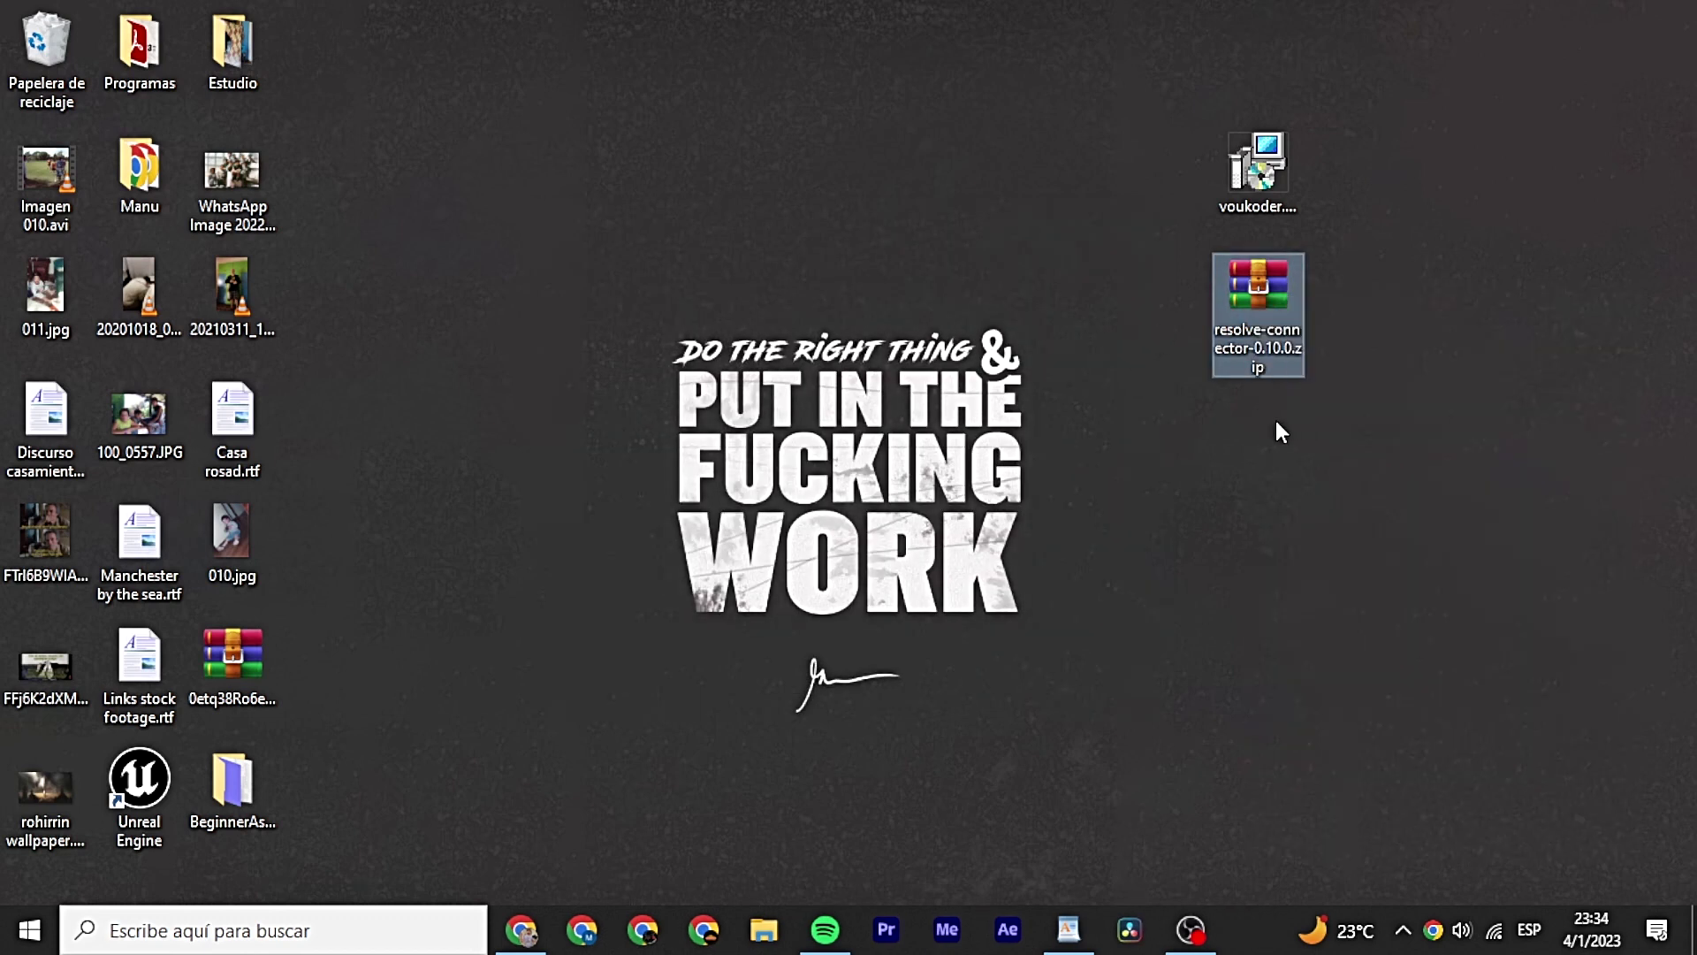
mouse_move(459, 221)
left_mouse_down()
mouse_move(292, 18)
mouse_move(1107, 134)
left_mouse_up()
Open README.txt and select the IOPlugins install path from its instructions.
double_click(1168, 329)
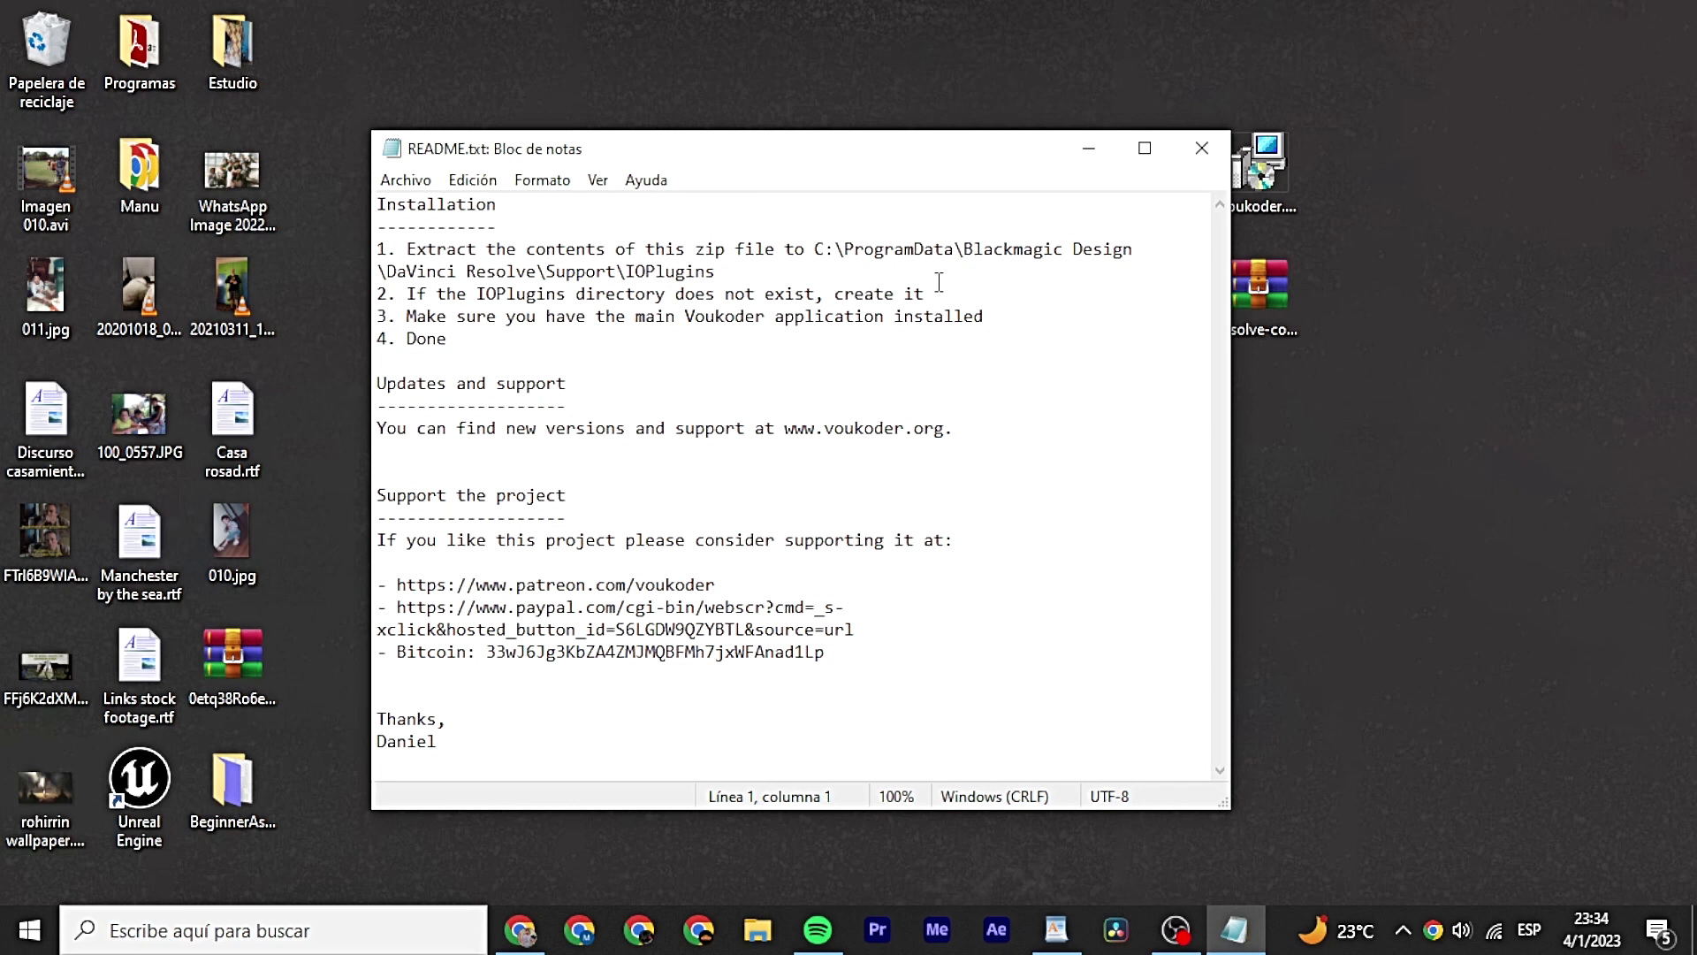
left_click_drag(972, 161, 879, 133)
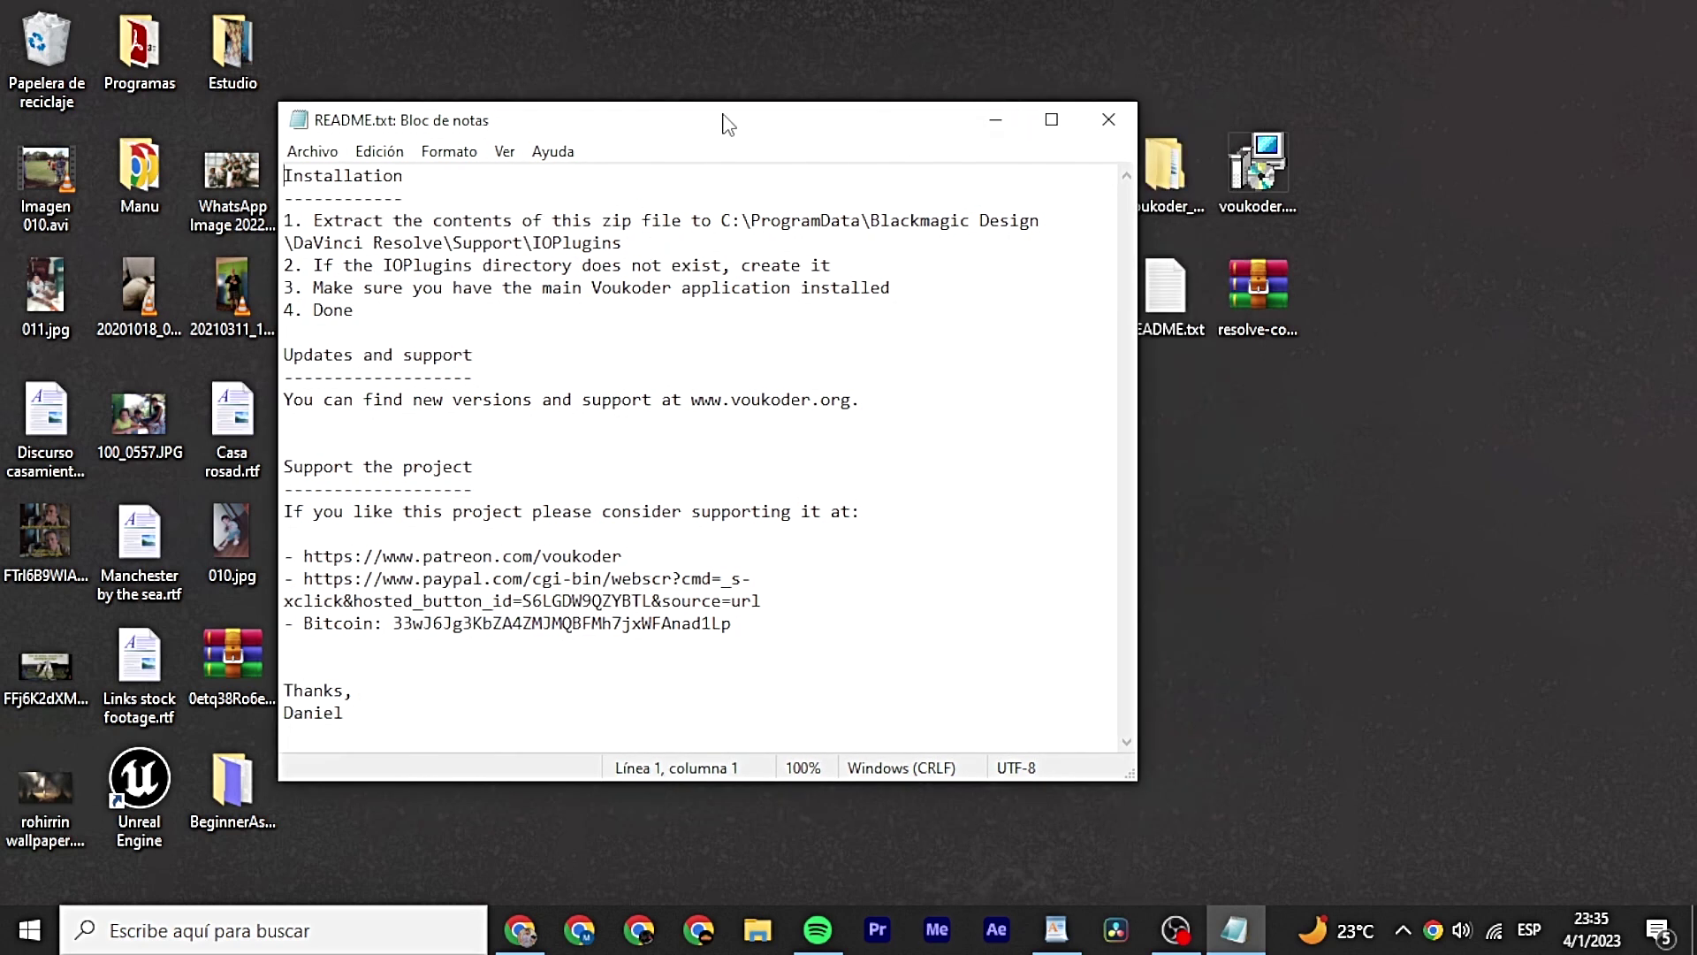
left_click_drag(723, 122, 614, 119)
left_click(1164, 172)
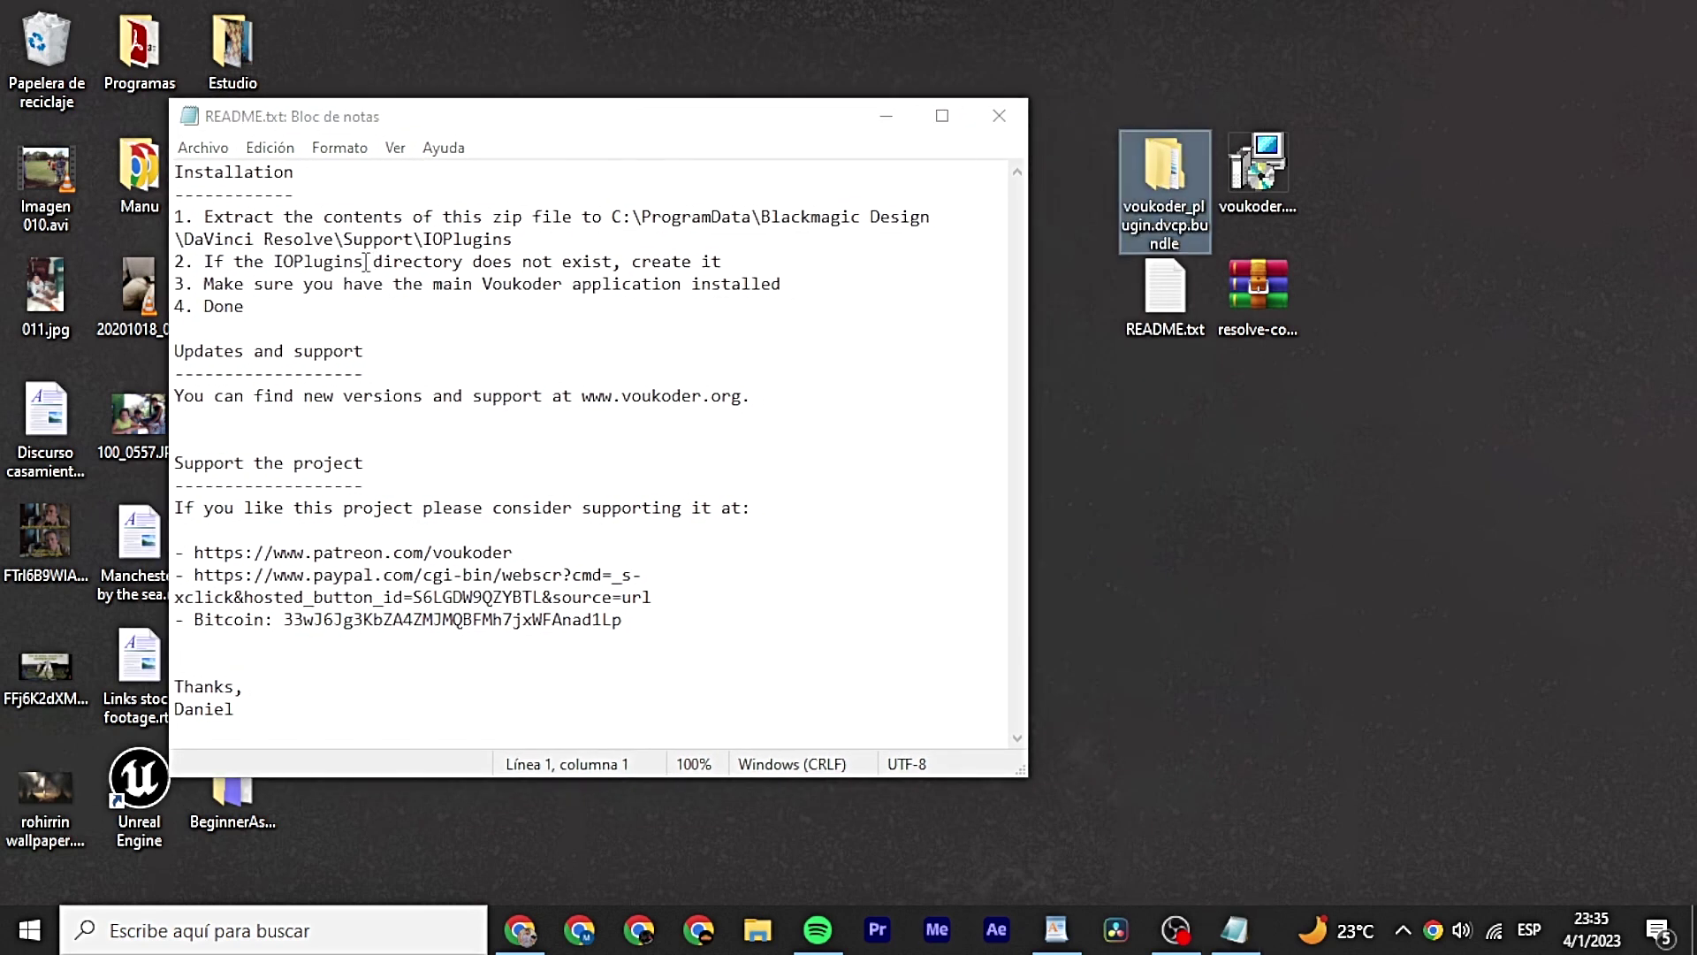
left_click_drag(613, 218, 493, 241)
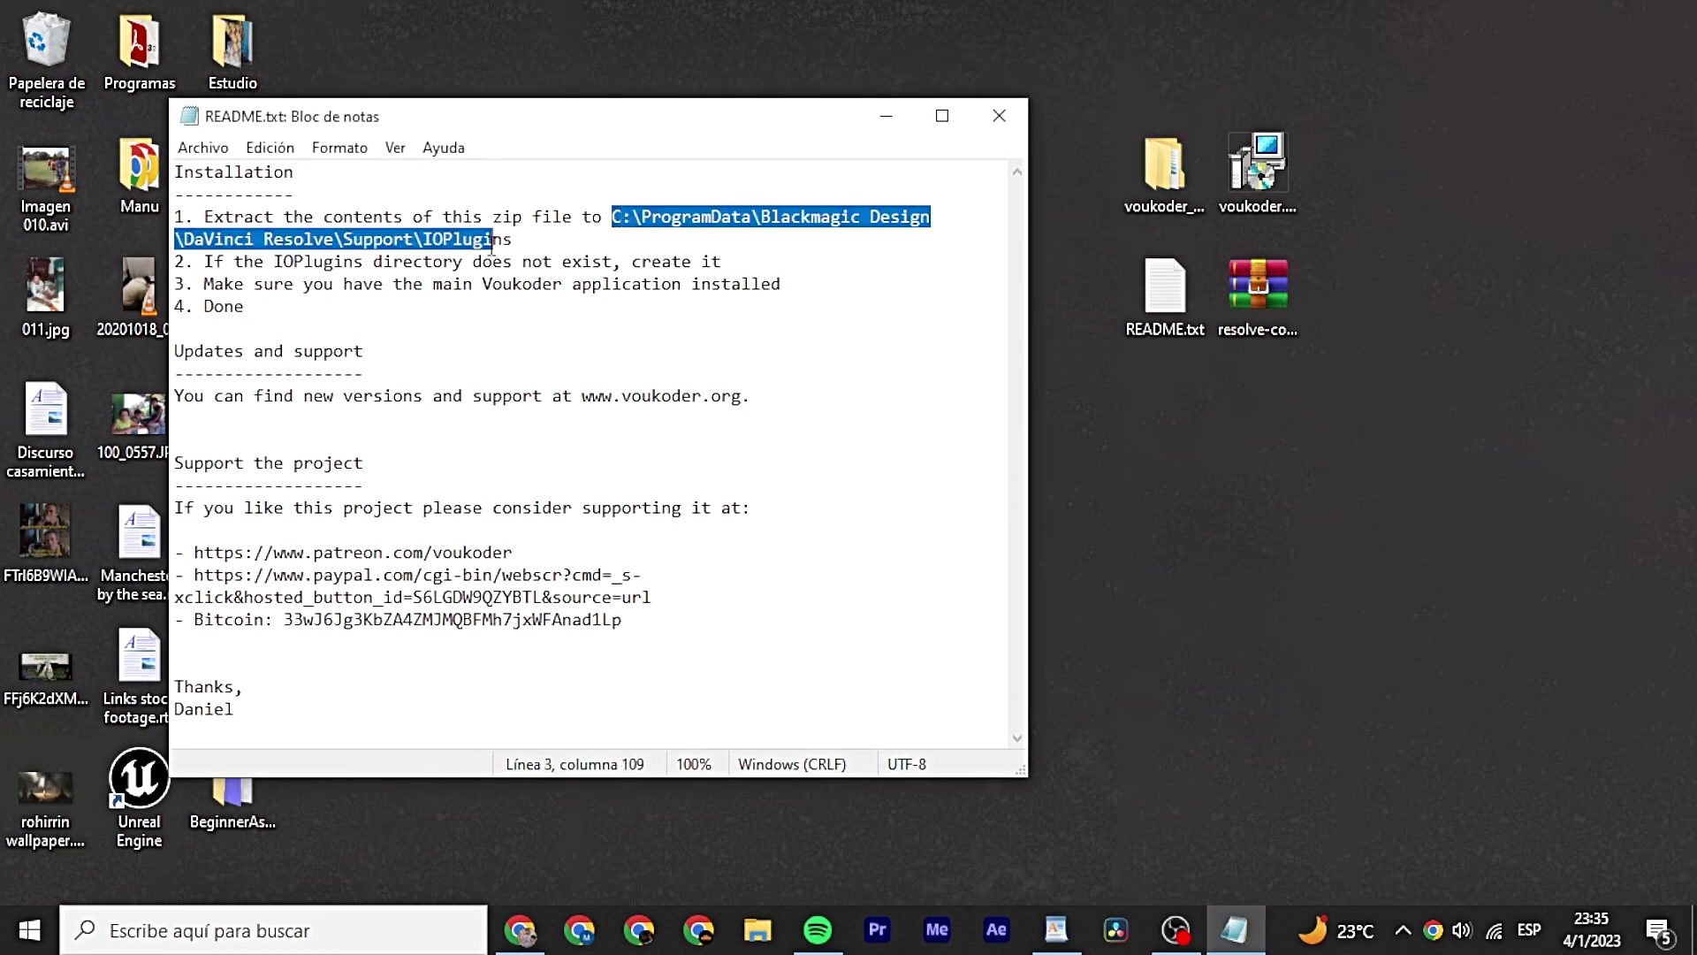
Paste the IOPlugins path into File Explorer and go up to the DaVinci Resolve Support folder.
left_click(758, 929)
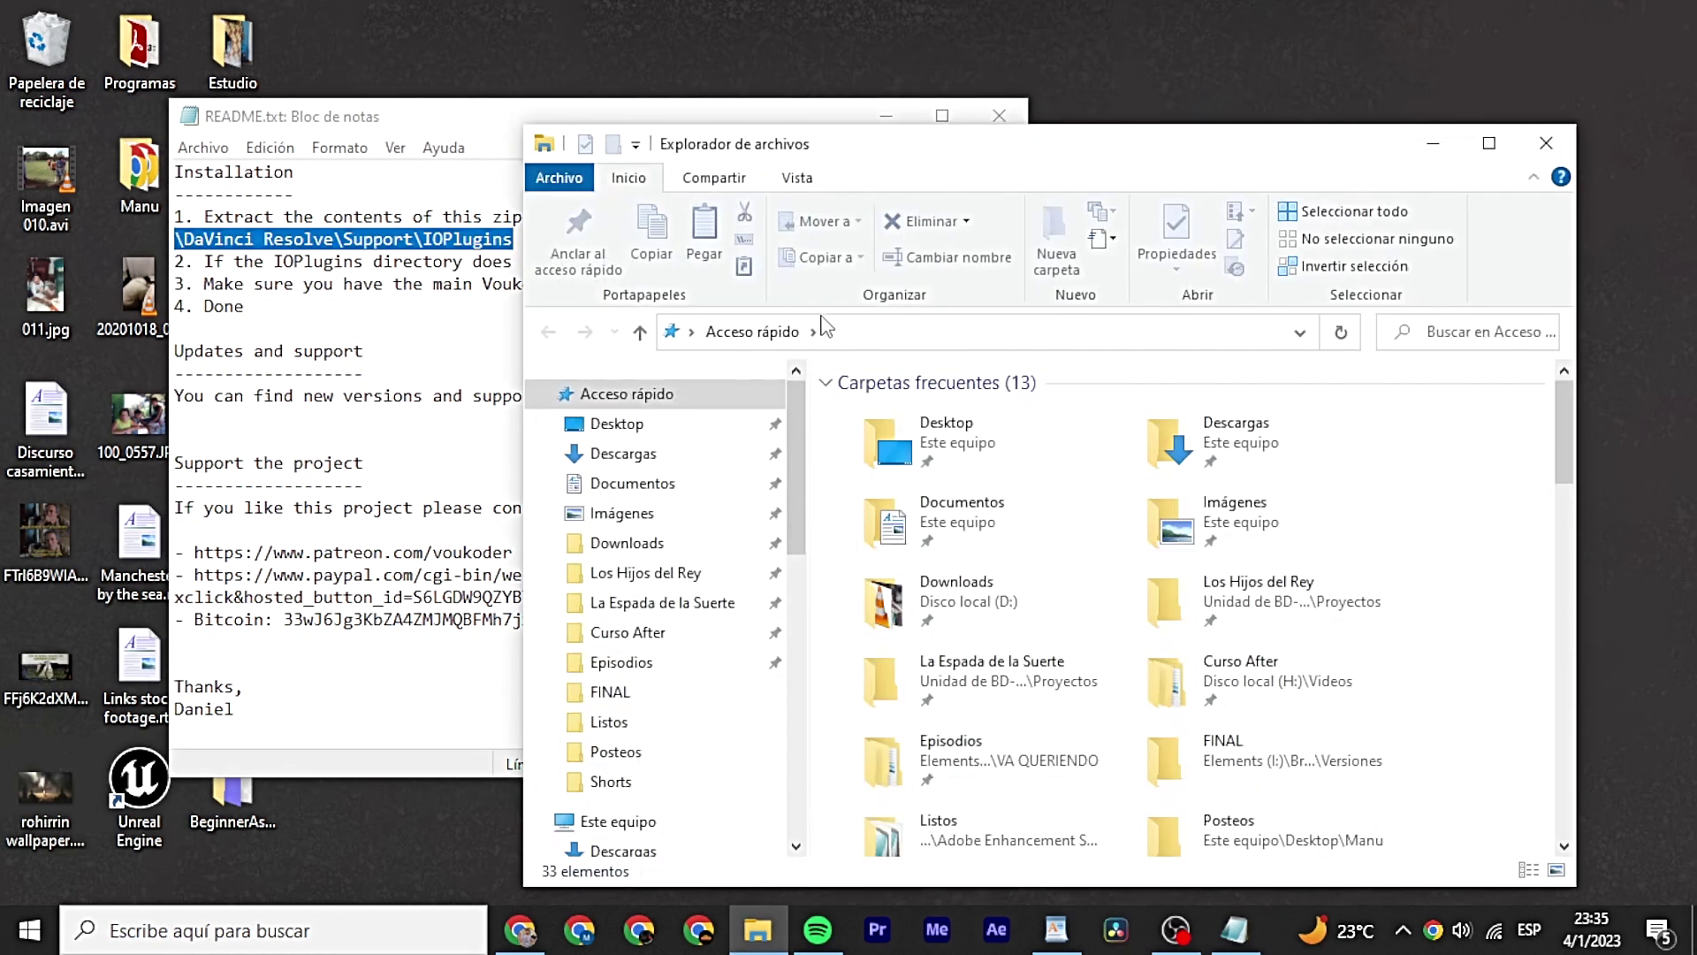
left_click(847, 332)
type("C:\\ProgramData\\Blackmagic Design\\DaVinci Resolve\\Support\\IOPlugins")
key("Return")
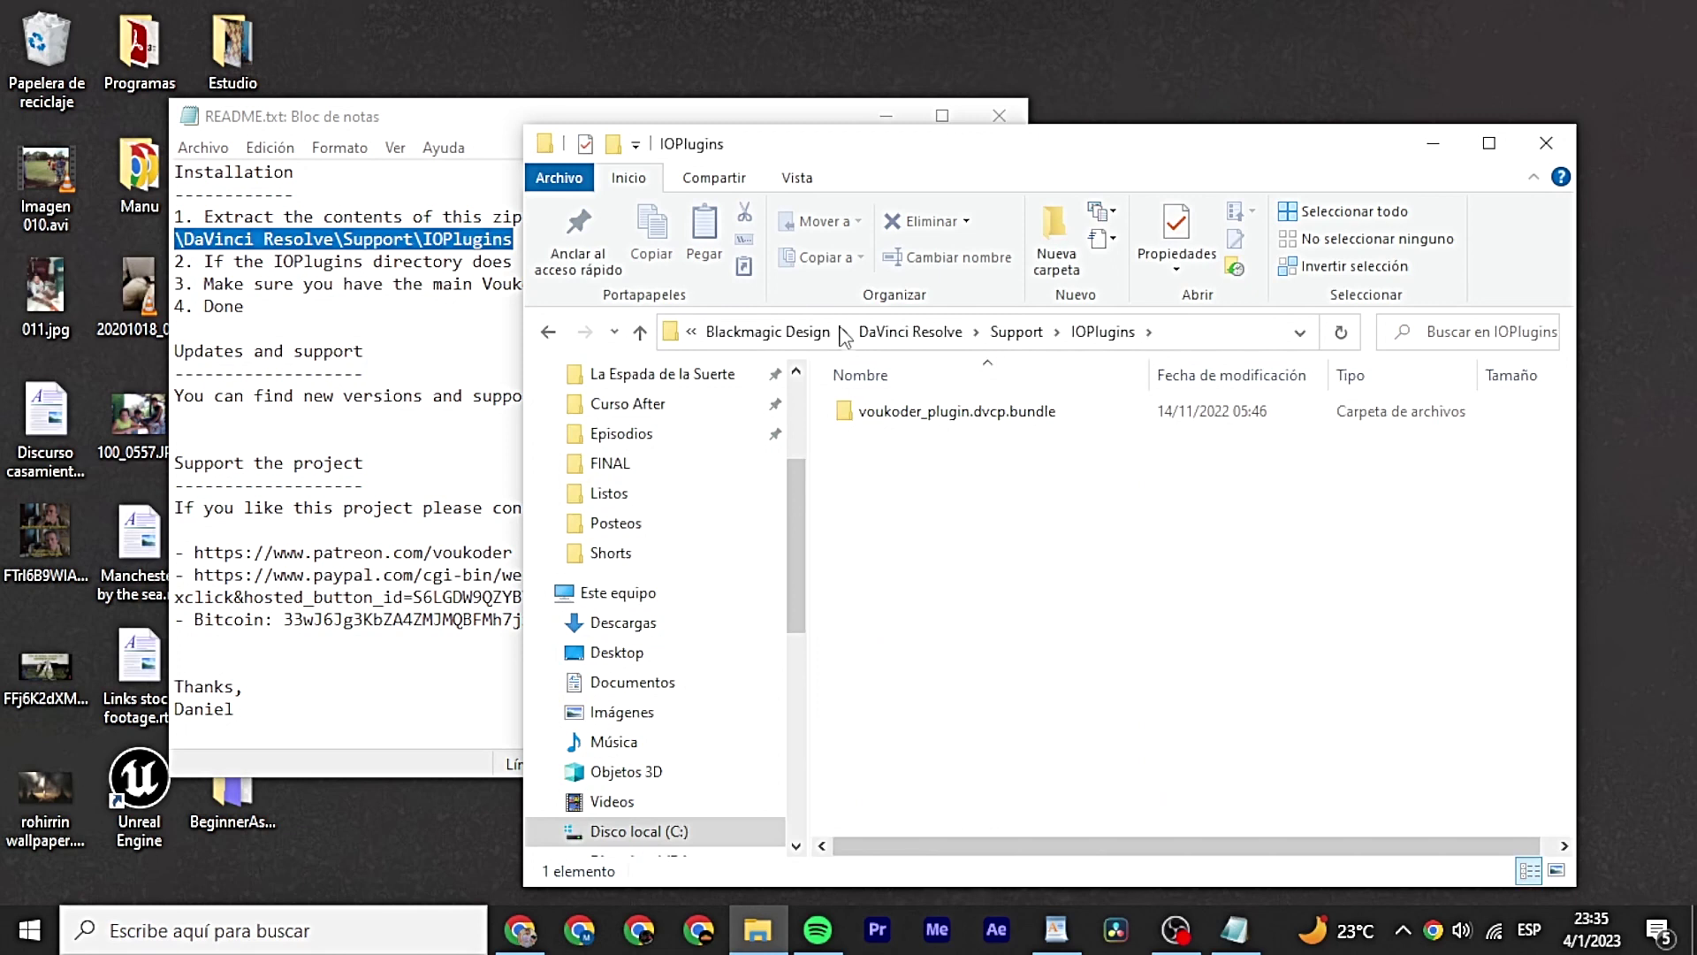
left_click(999, 333)
mouse_move(1086, 155)
left_mouse_down()
mouse_move(1272, 128)
mouse_move(1255, 134)
left_mouse_up()
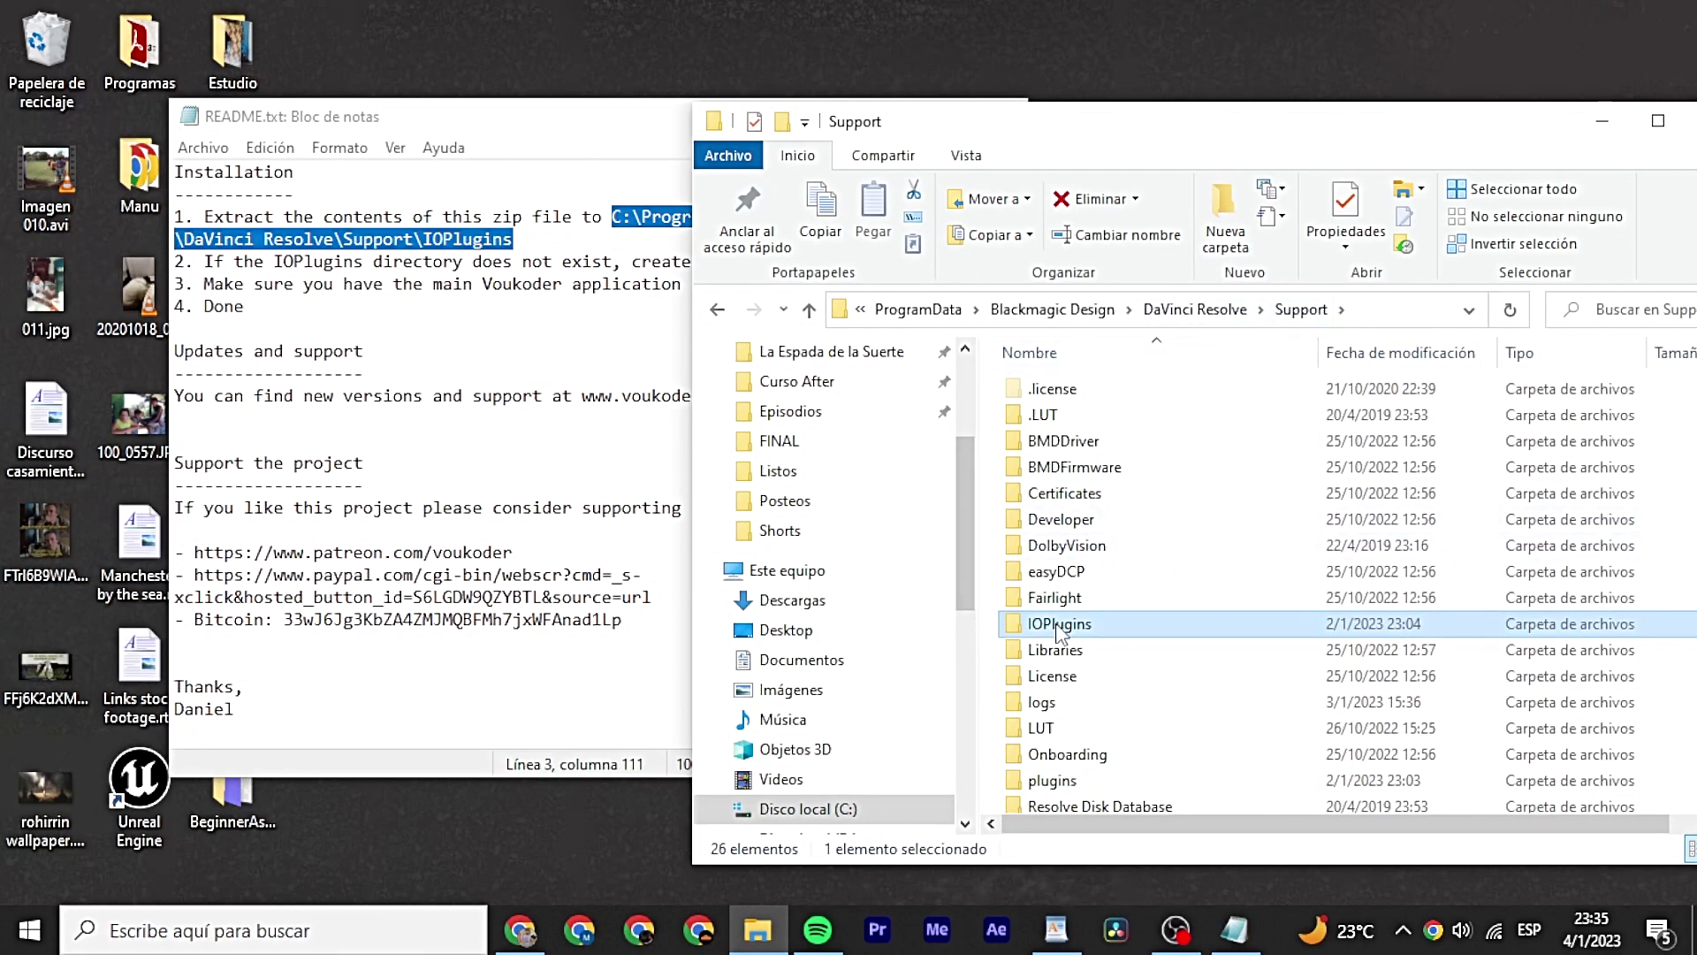
Check the README's IOPlugins instruction, open the IOPlugins folder, and close the README.
left_click(208, 328)
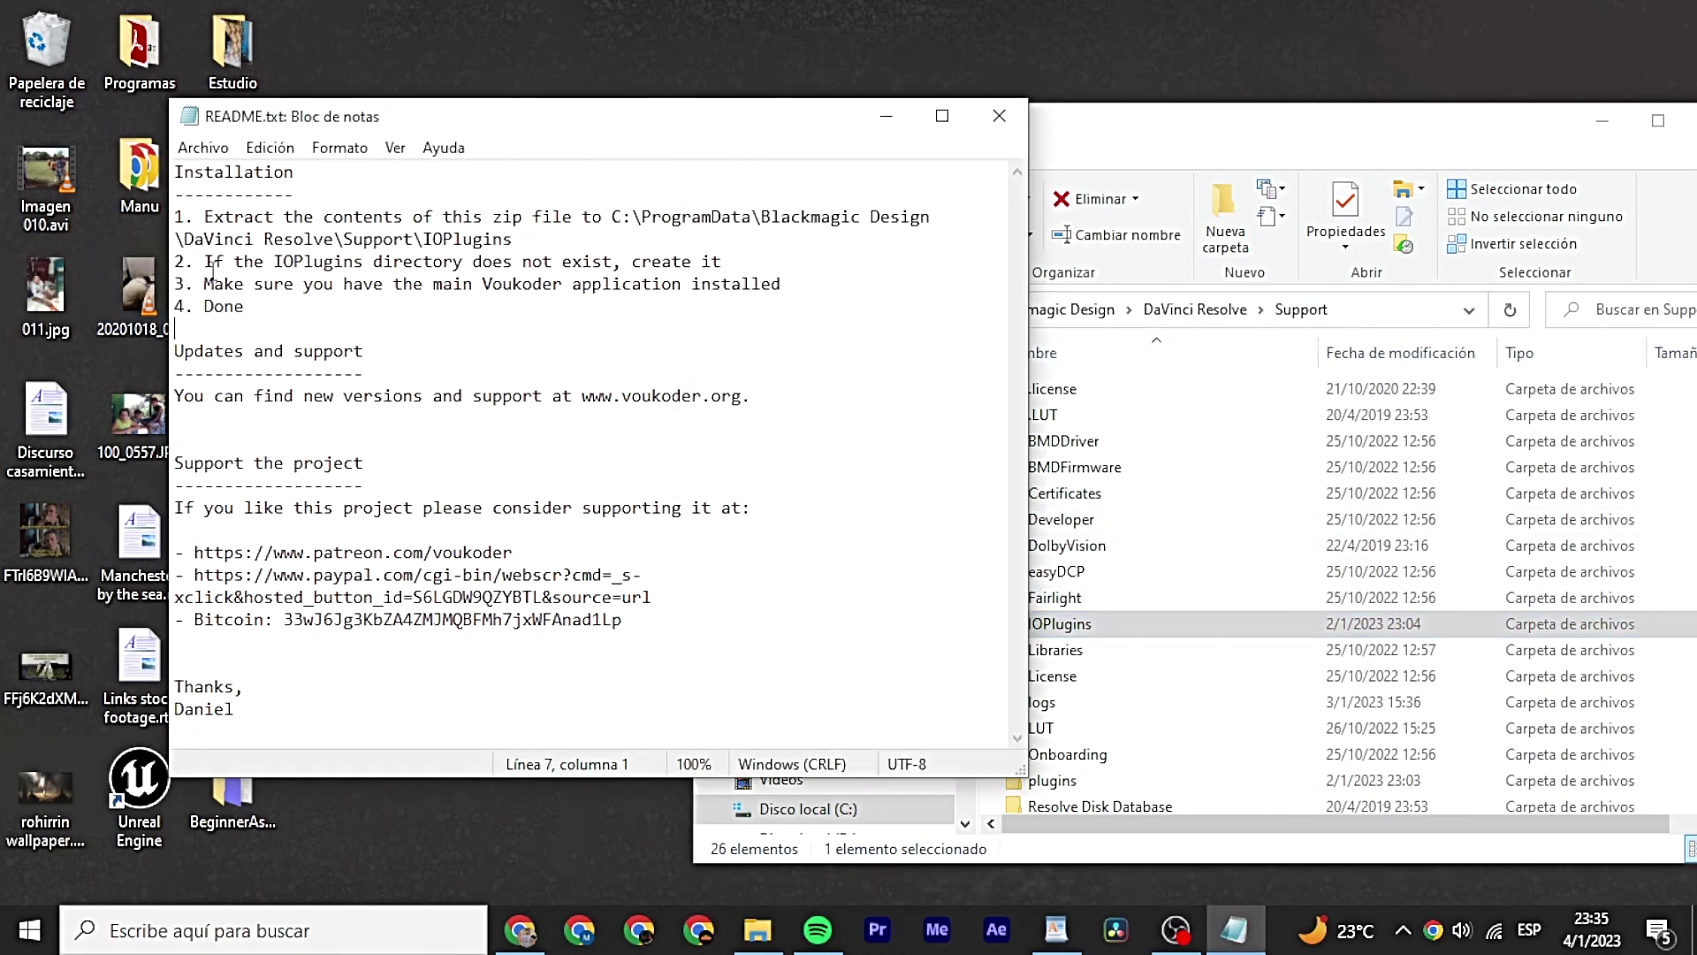
left_click_drag(192, 263, 719, 261)
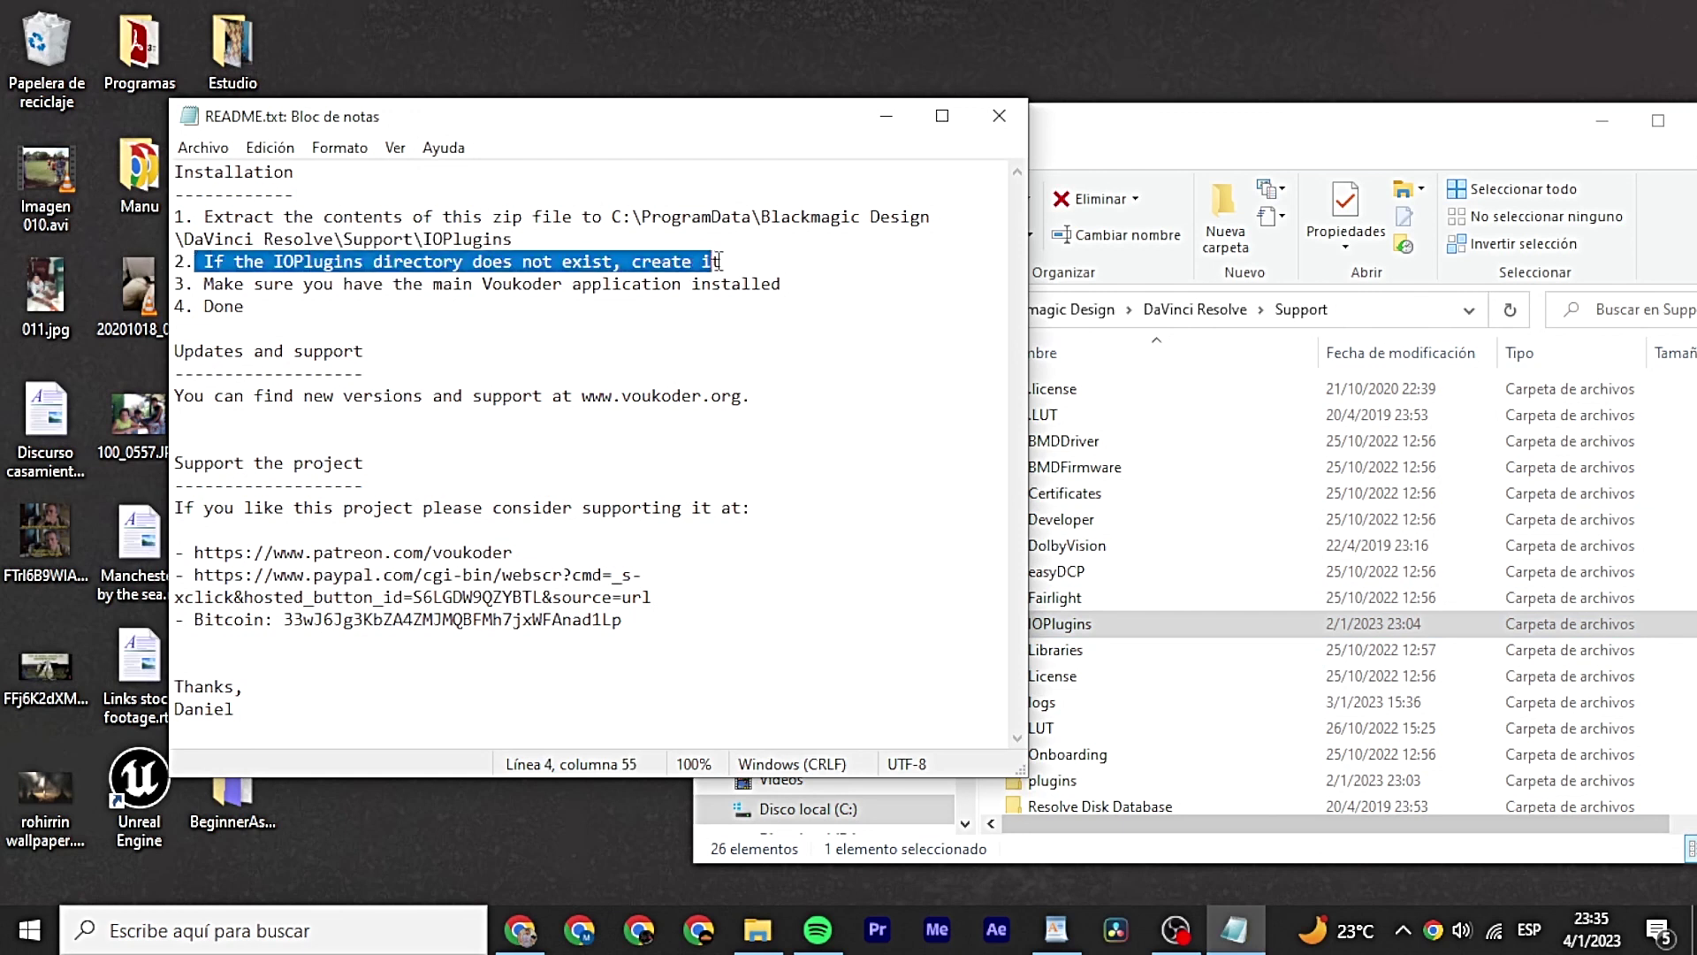
left_click(1072, 175)
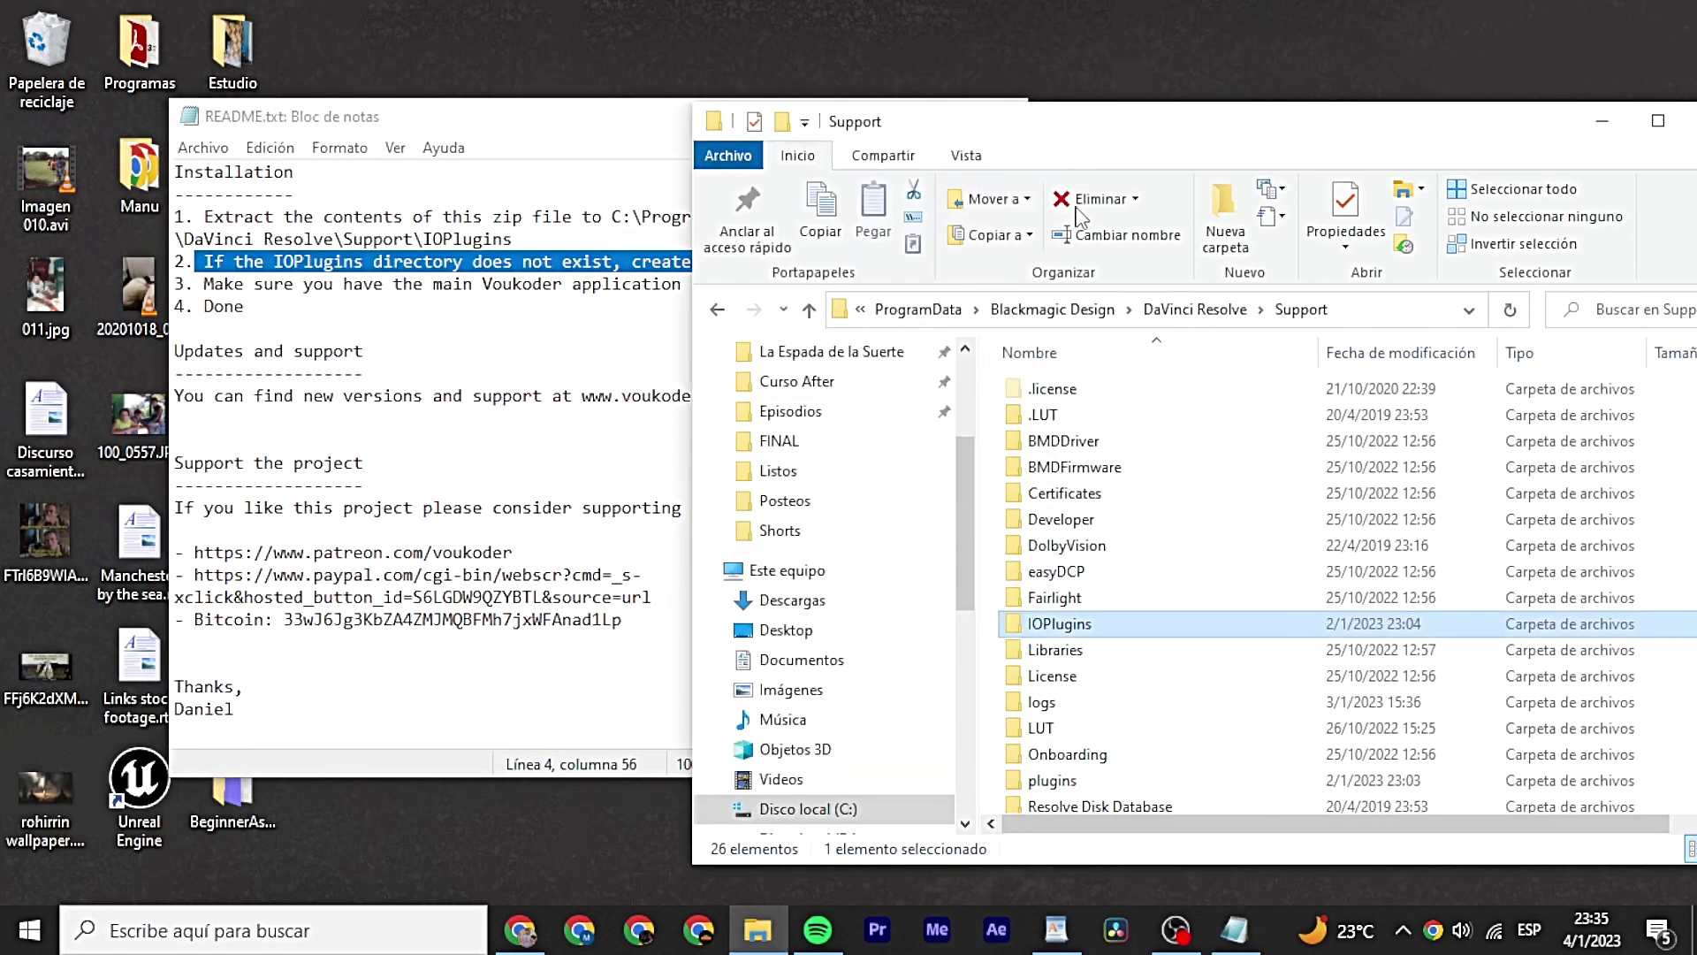
double_click(1014, 632)
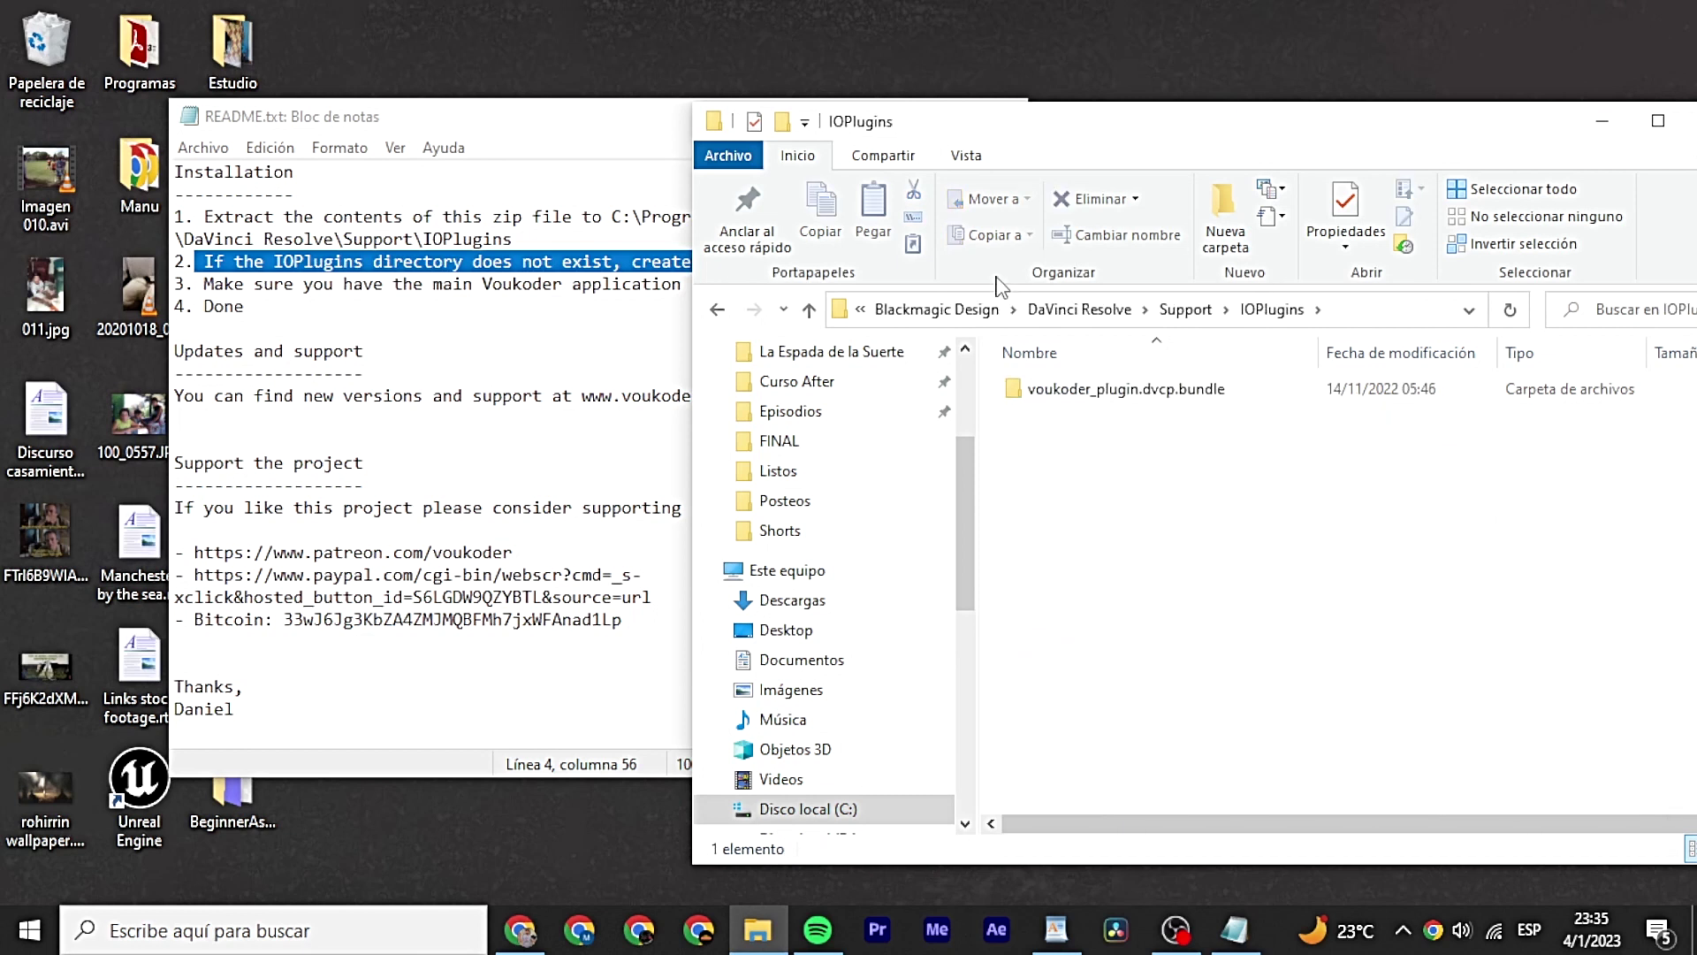
left_click_drag(1096, 120, 884, 332)
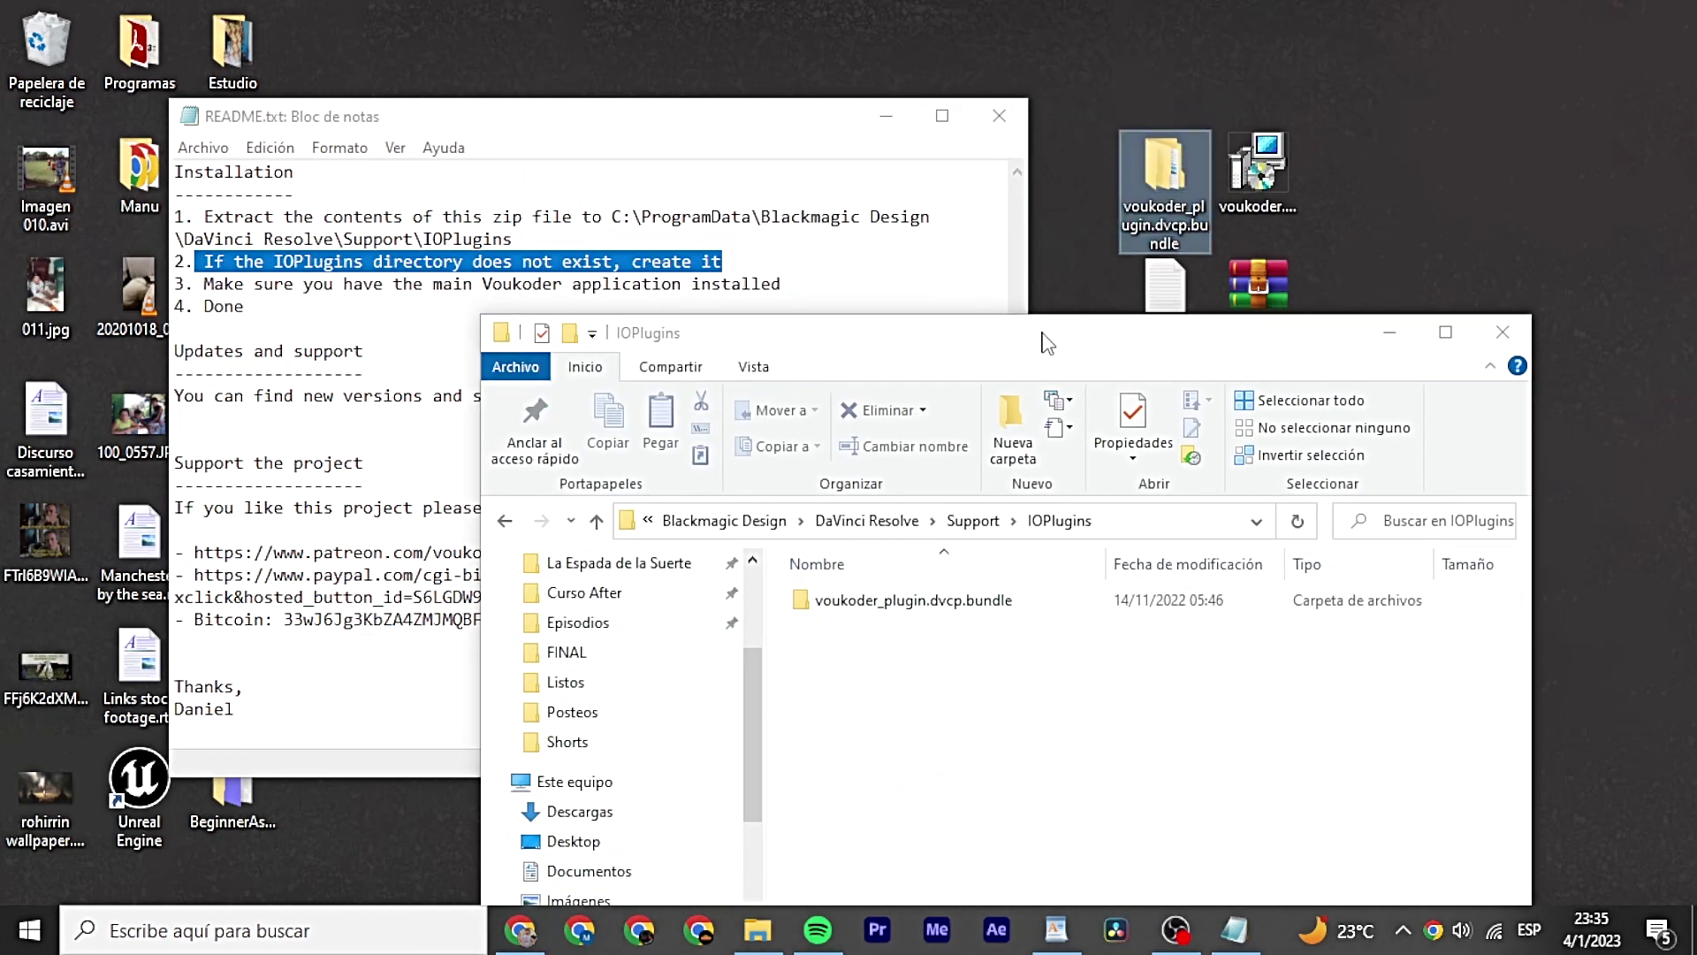
left_click_drag(1149, 333, 1284, 175)
left_click(431, 395)
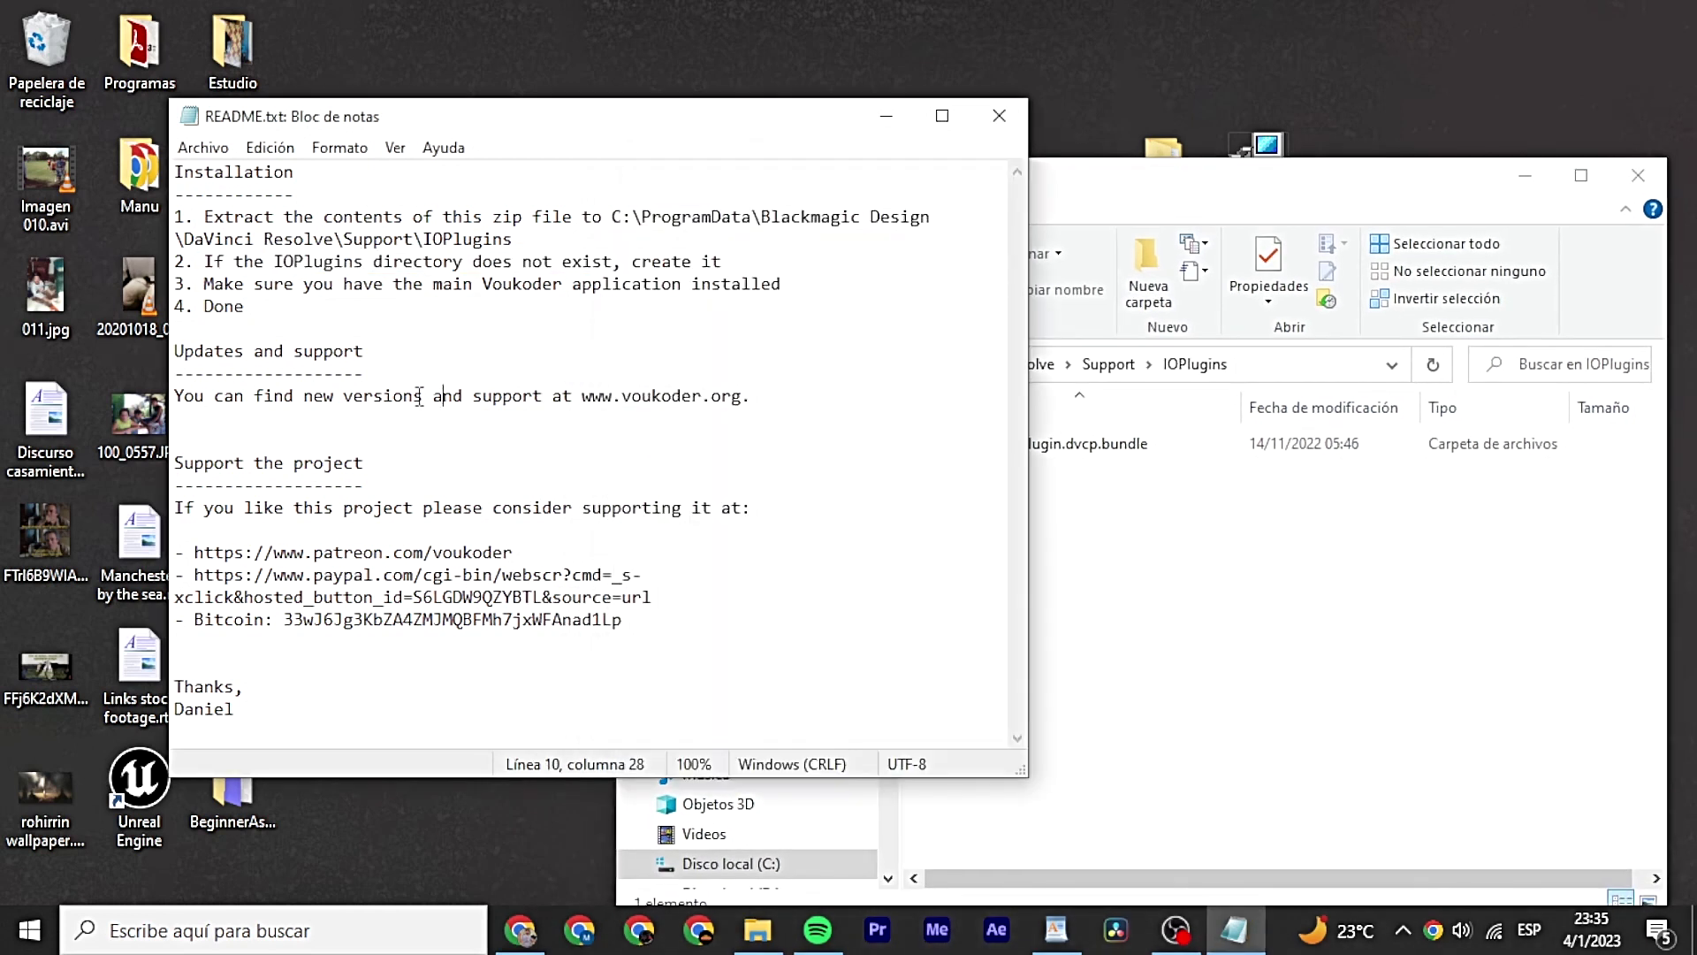
left_click(992, 116)
left_click_drag(1122, 190, 853, 172)
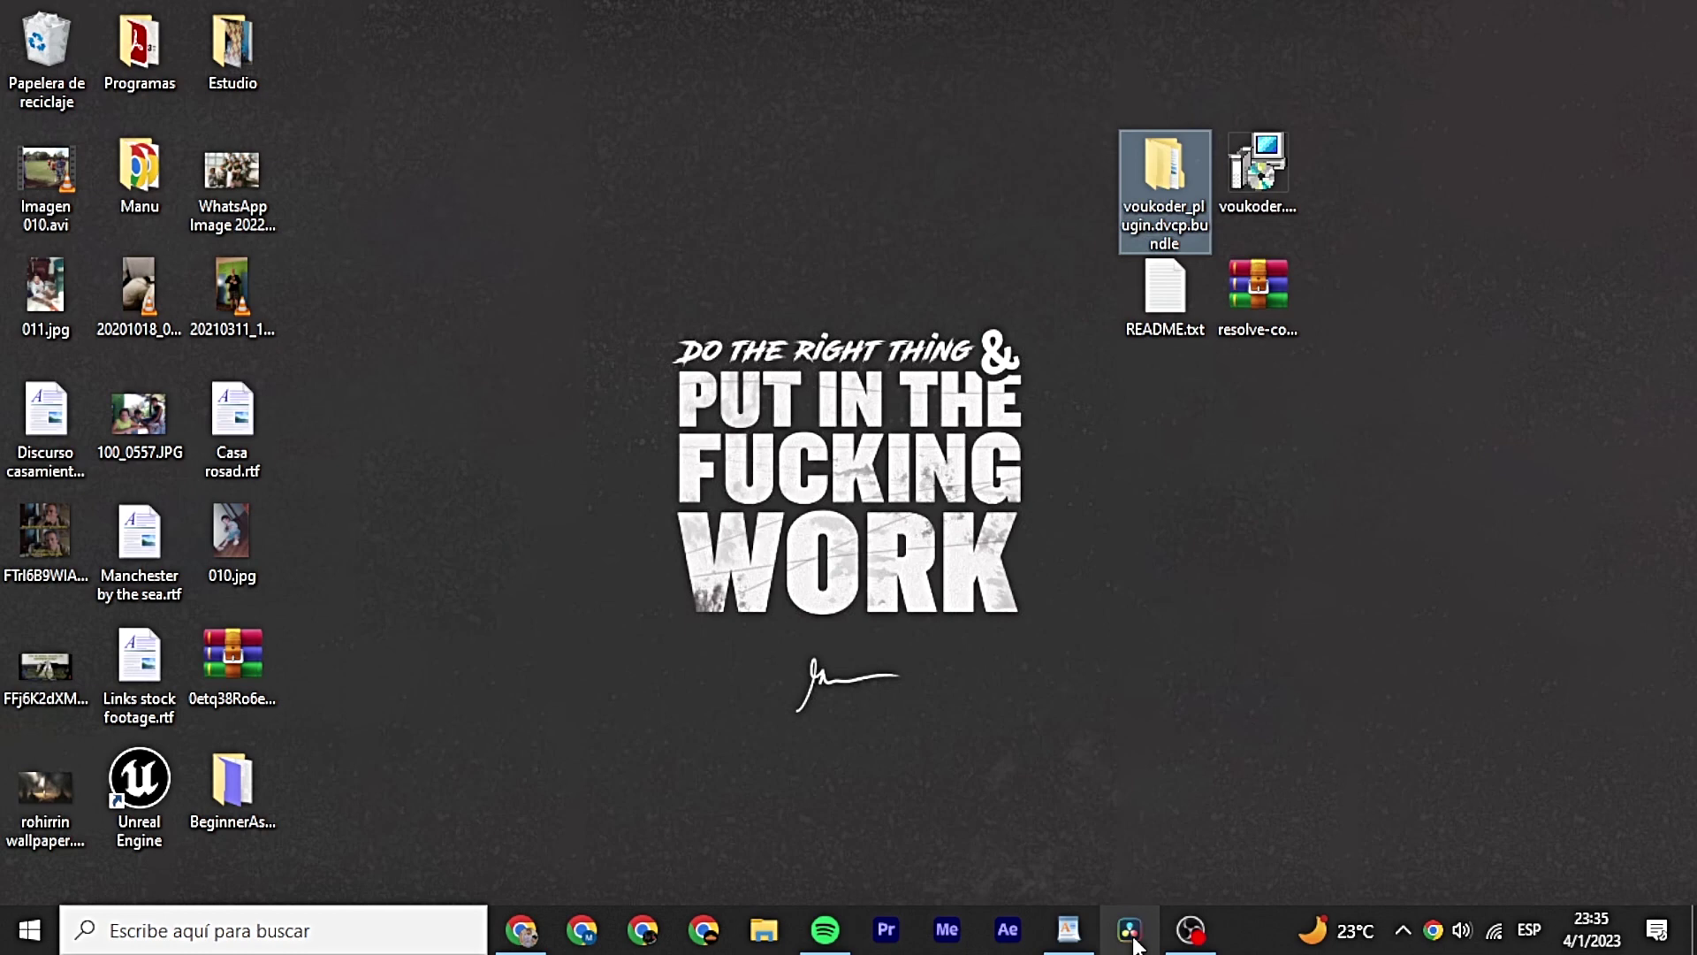
Close File Explorer and scroll through the Deliver page's Custom Export render settings.
left_click(1118, 654)
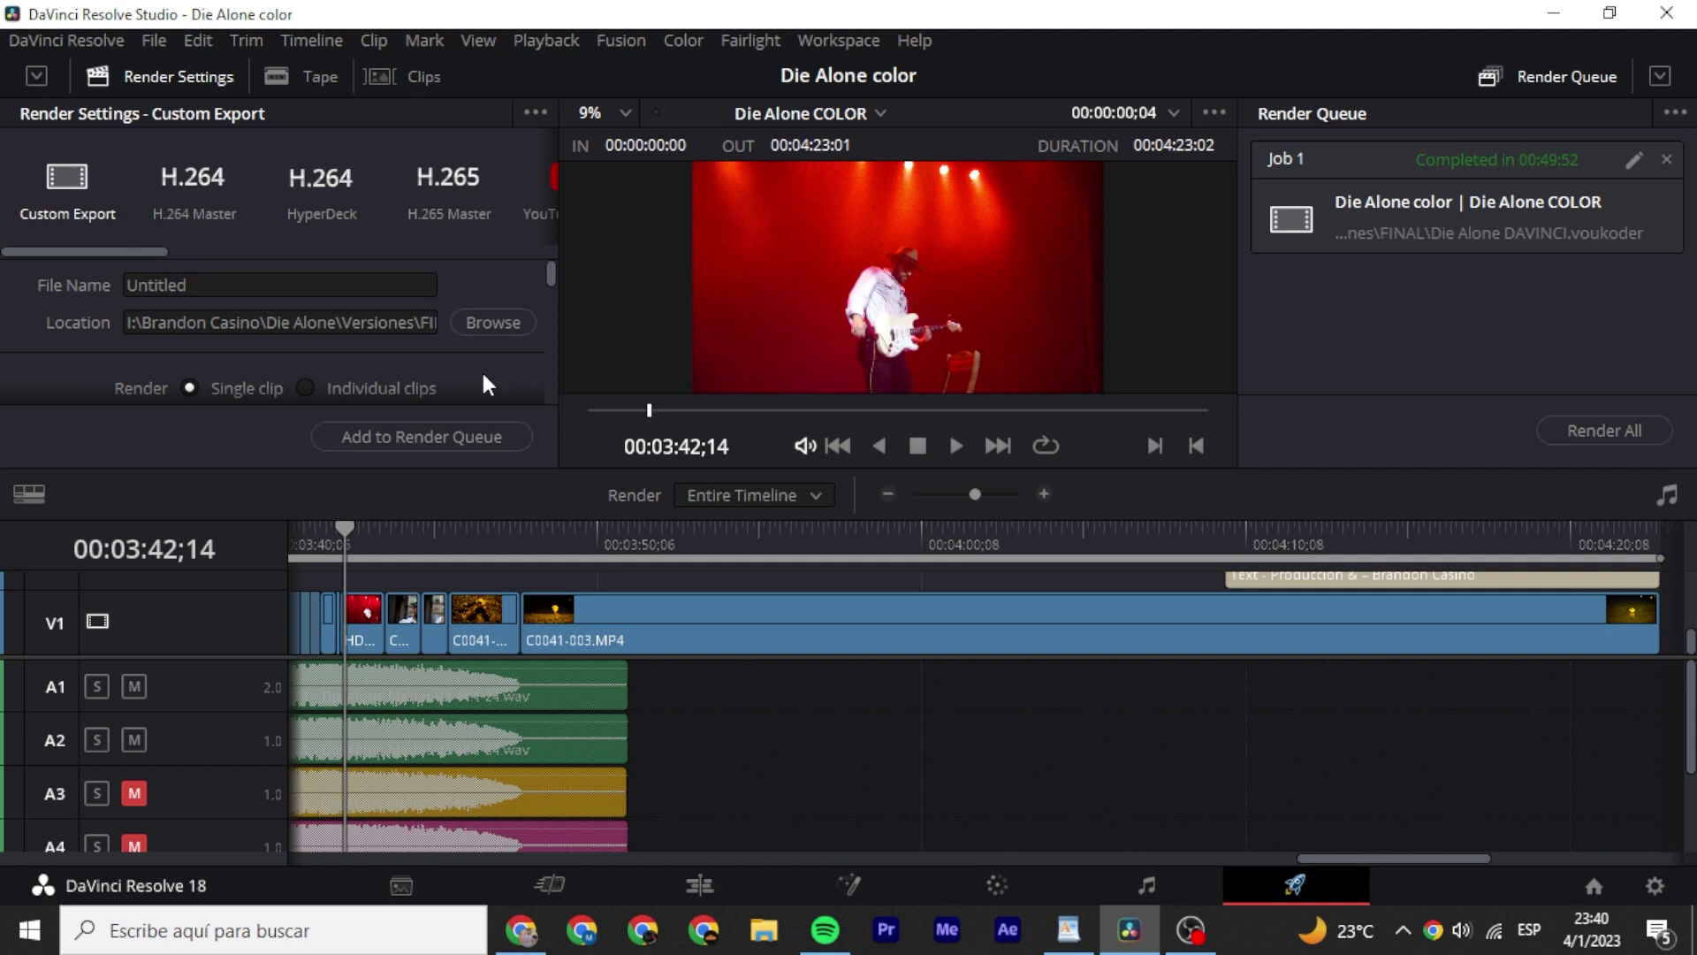
scroll(467, 364, "down", 3)
scroll(481, 347, "down", 2)
scroll(499, 335, "down", 1)
scroll(501, 341, "up", 1)
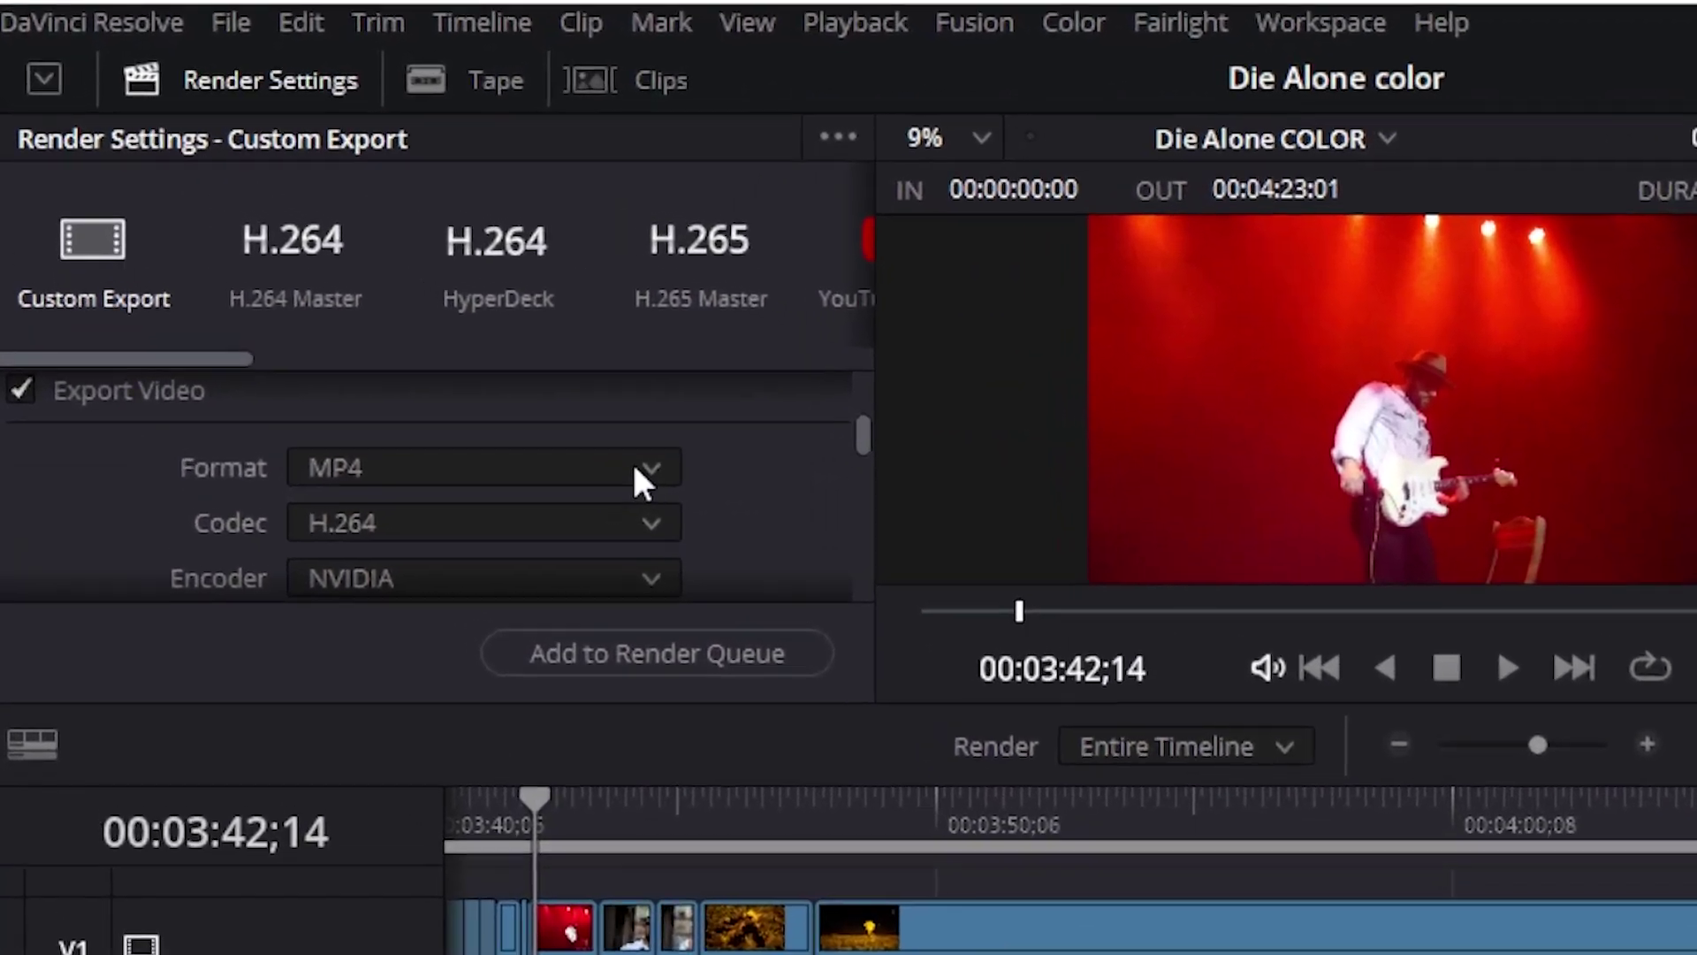
scroll(353, 424, "down", 1)
scroll(238, 492, "up", 3)
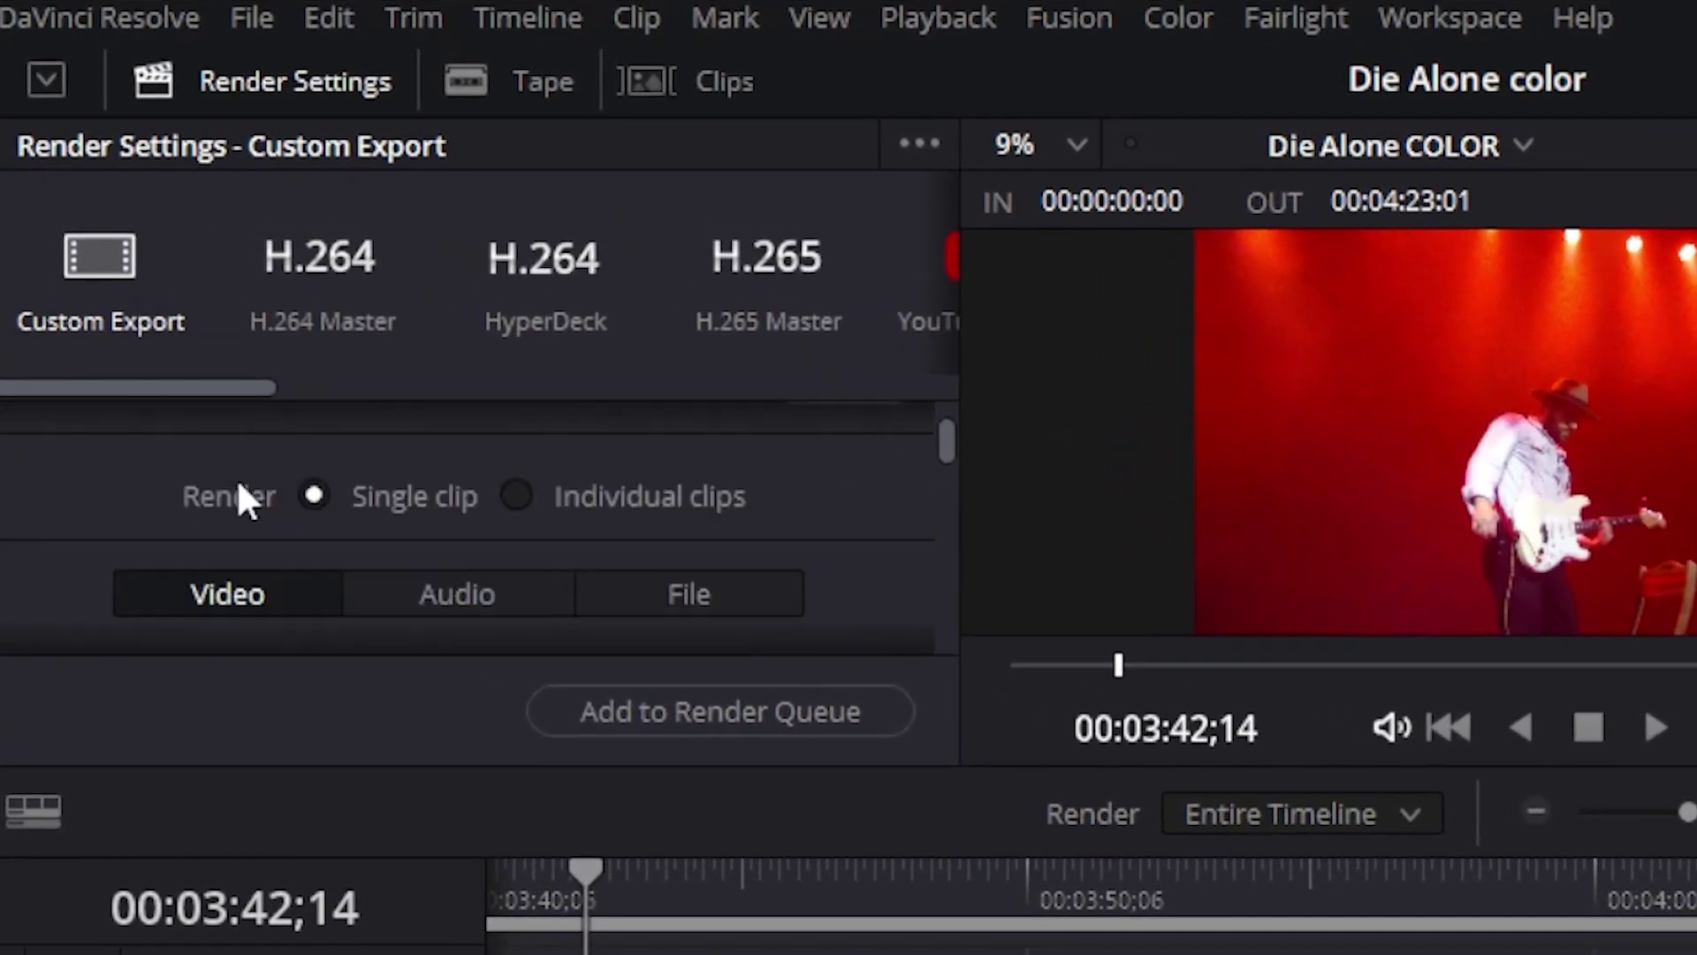
On the Audio tab, enter 320 into the AAC Data Rate field.
left_click(447, 587)
scroll(452, 579, "down", 1)
scroll(424, 548, "up", 1)
scroll(424, 548, "up", 1)
scroll(451, 565, "down", 1)
scroll(445, 563, "down", 2)
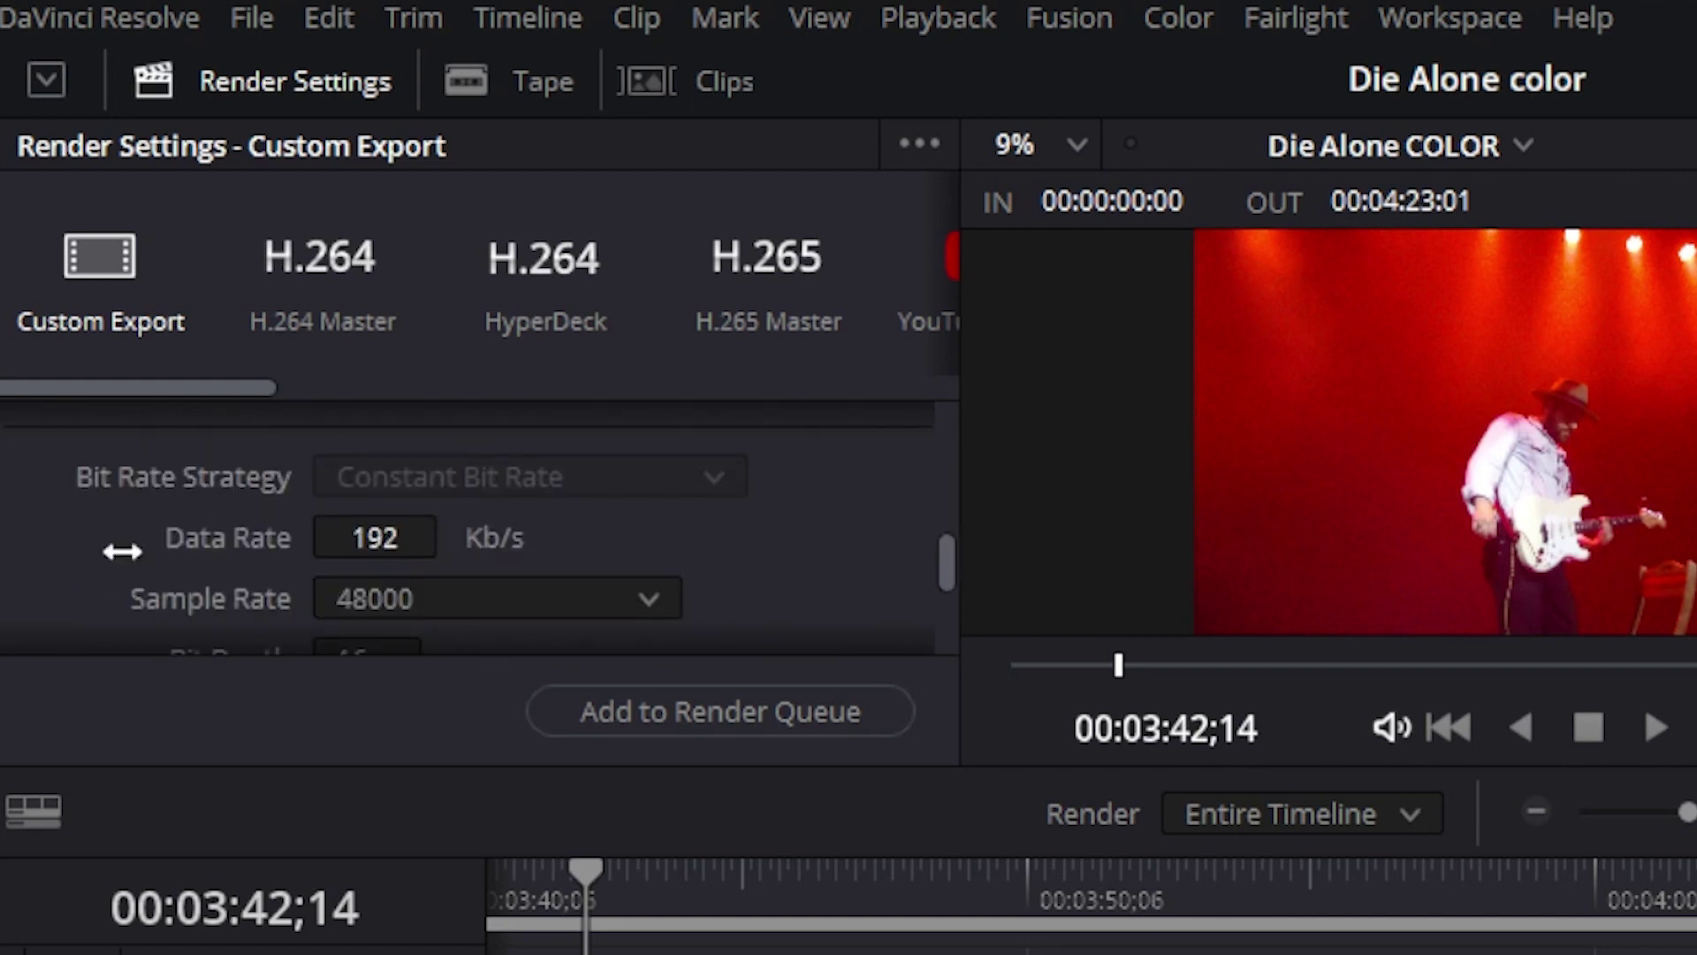
left_click(375, 537)
type("320")
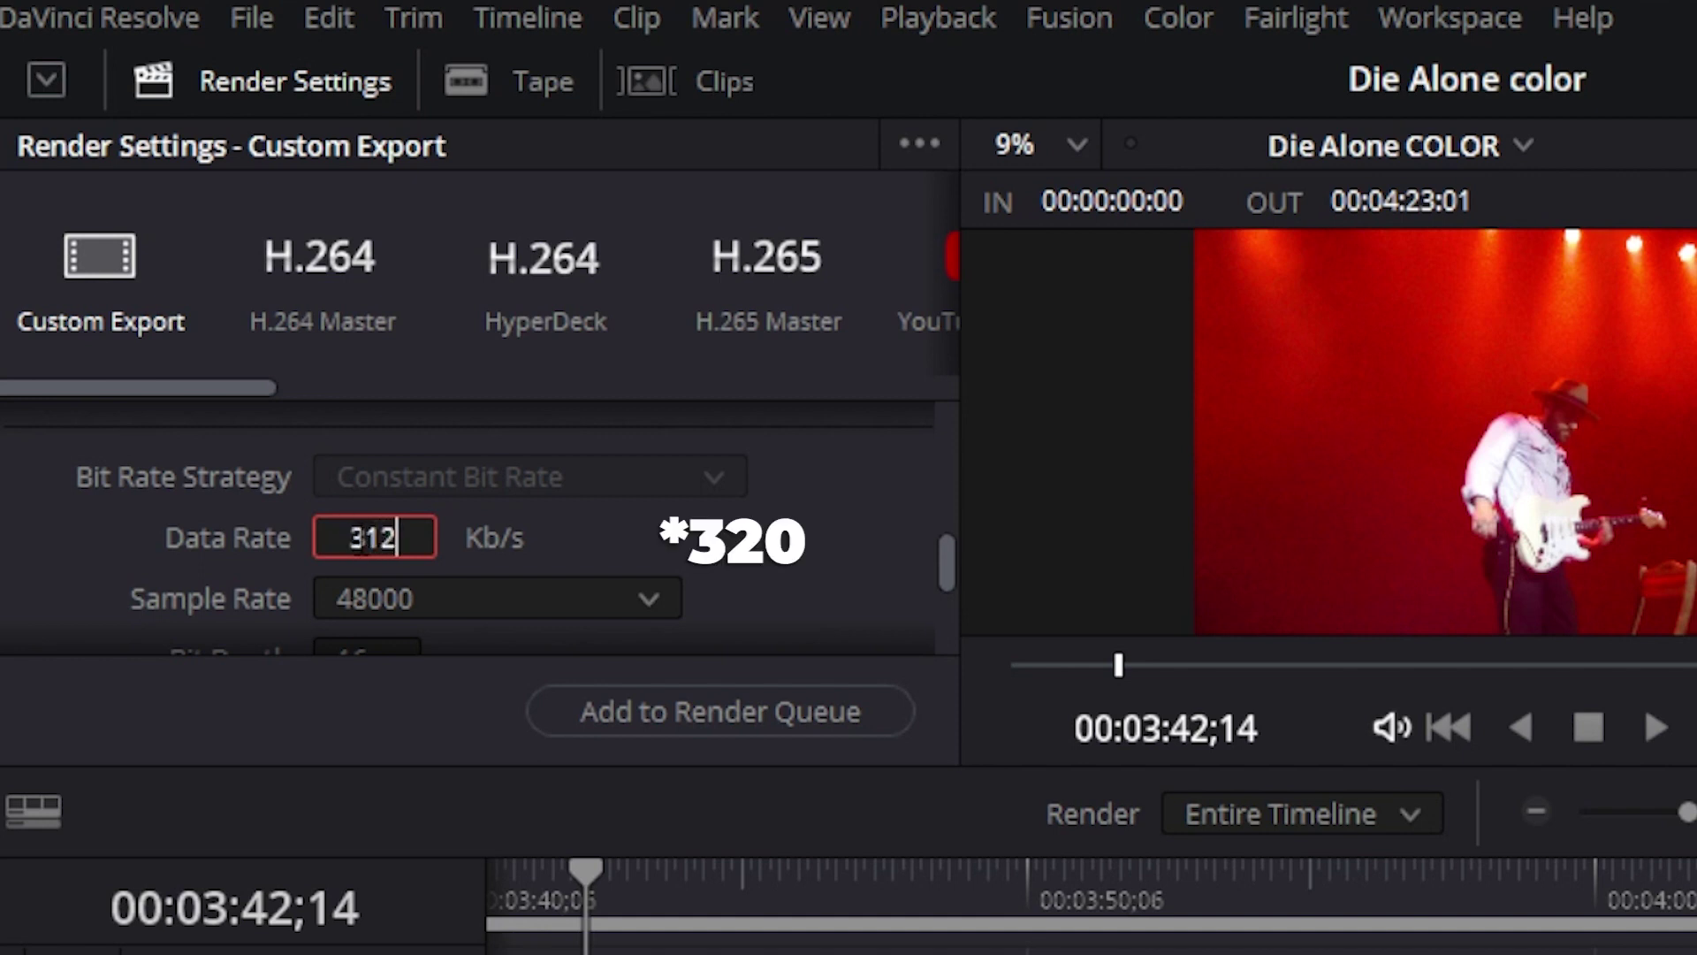
left_click(450, 530)
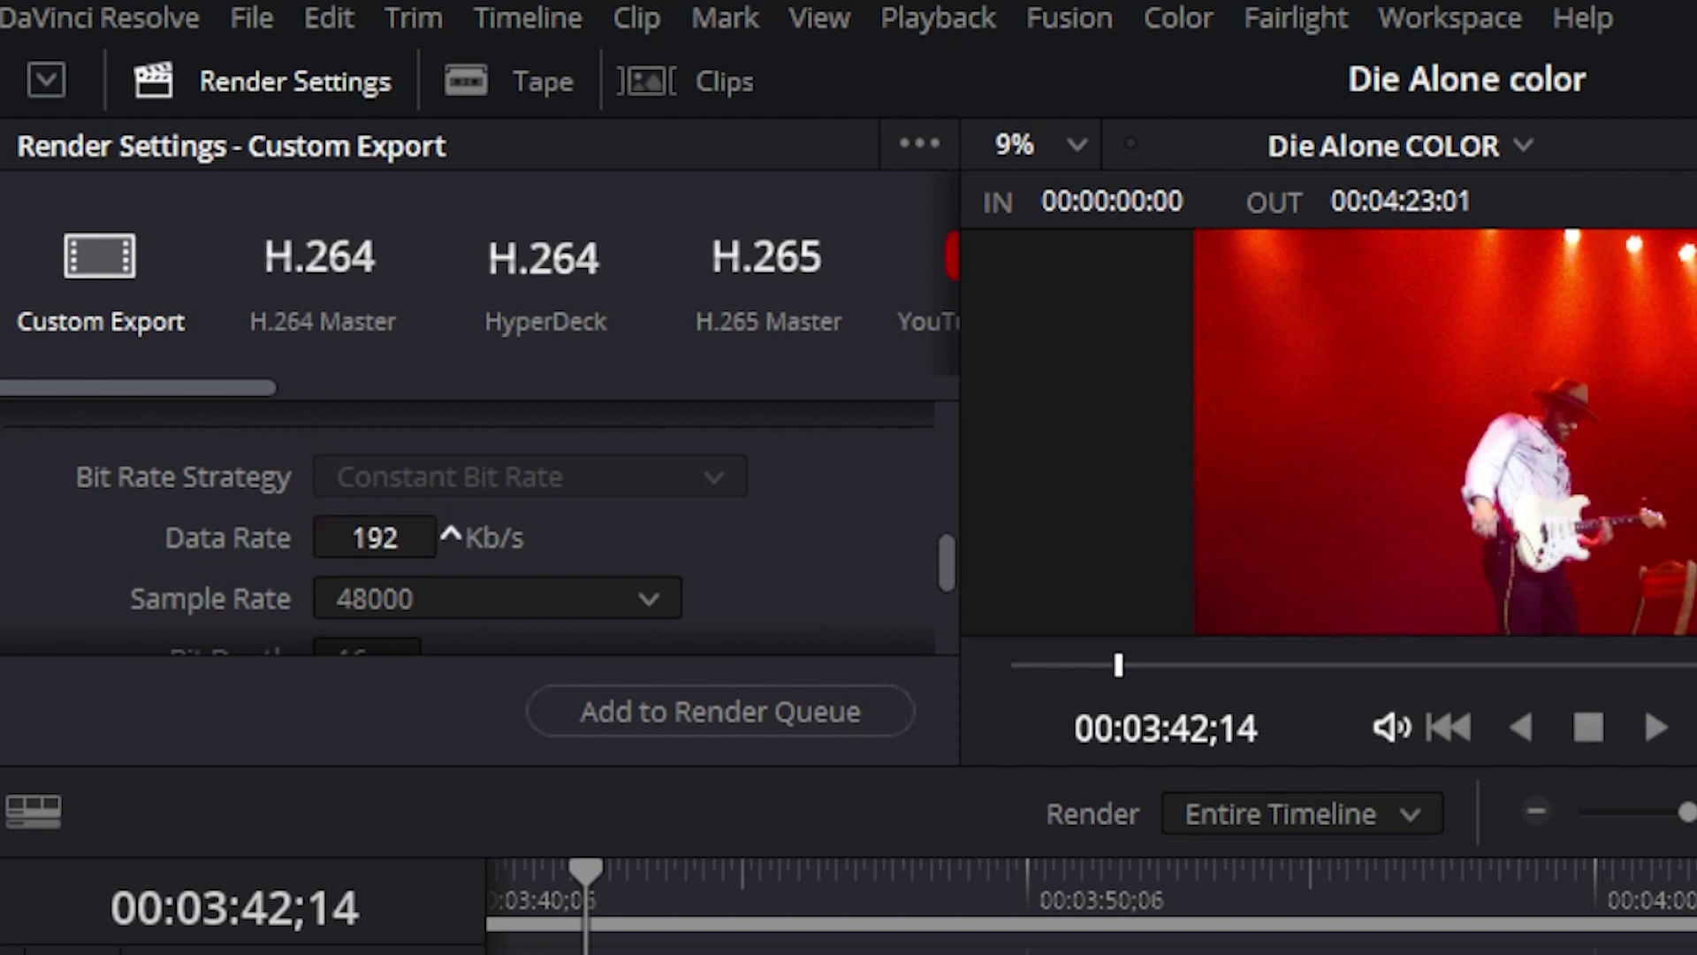
scroll(689, 522, "up", 2)
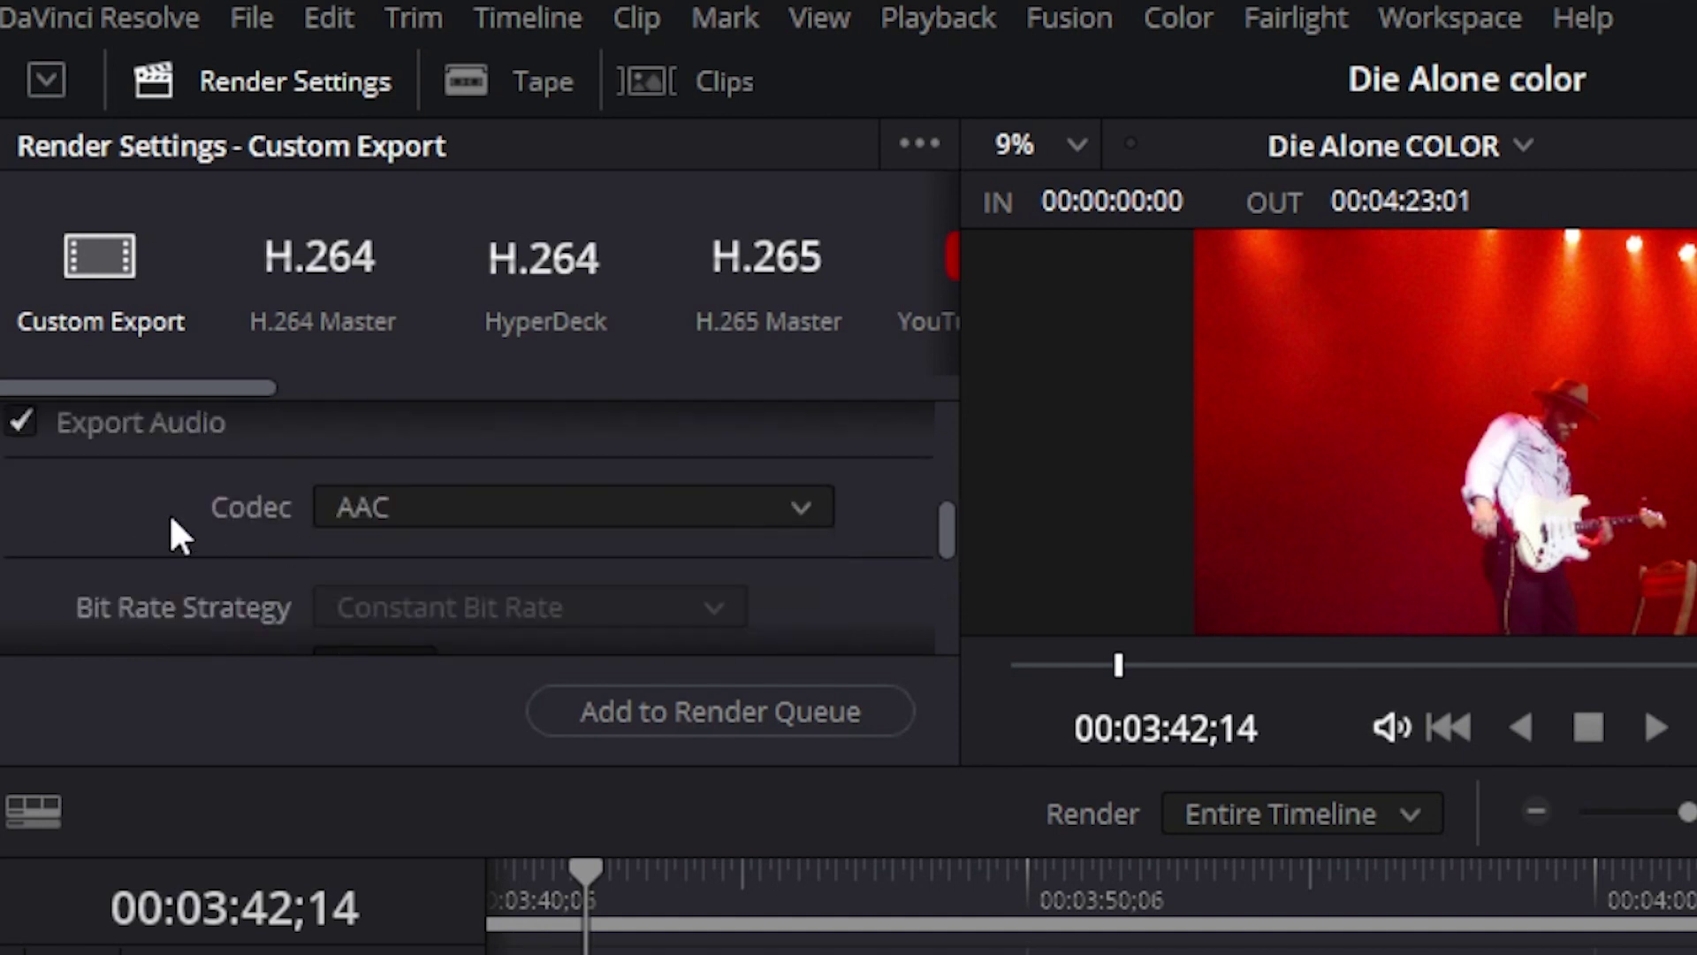
On the Video tab, switch the render format to QuickTime, keeping the H.264 codec.
scroll(221, 486, "up", 2)
left_click(280, 463)
scroll(601, 522, "down", 2)
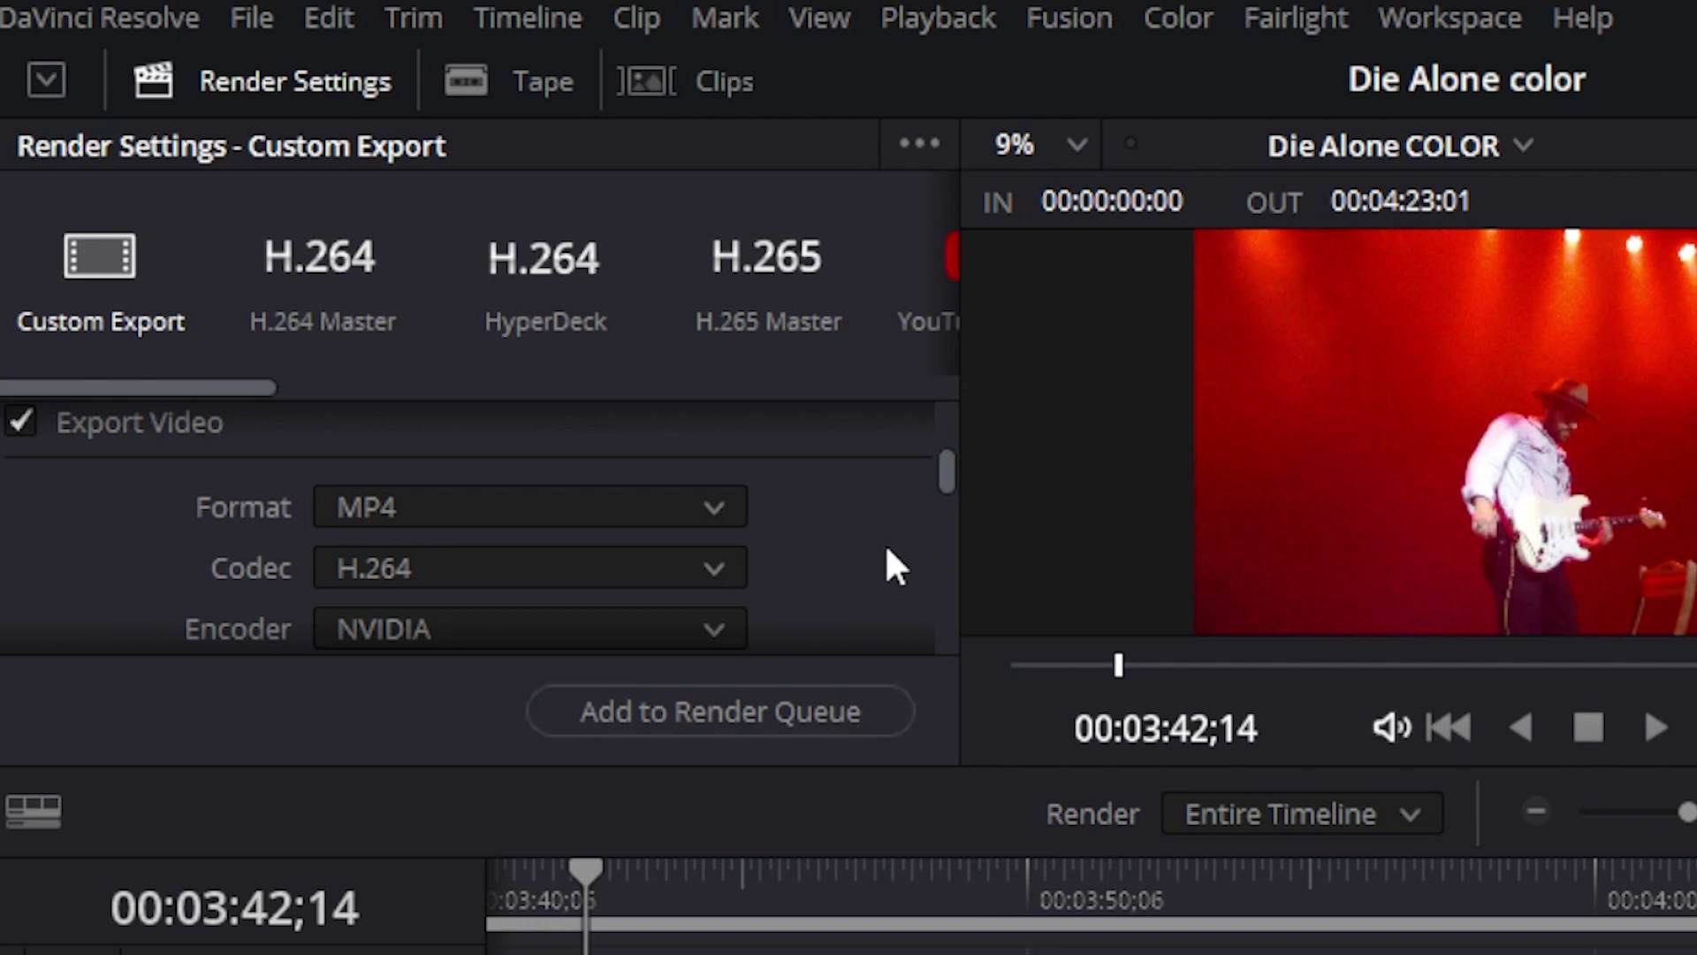
scroll(883, 548, "down", 1)
scroll(783, 535, "up", 1)
left_click(699, 507)
scroll(442, 717, "down", 1)
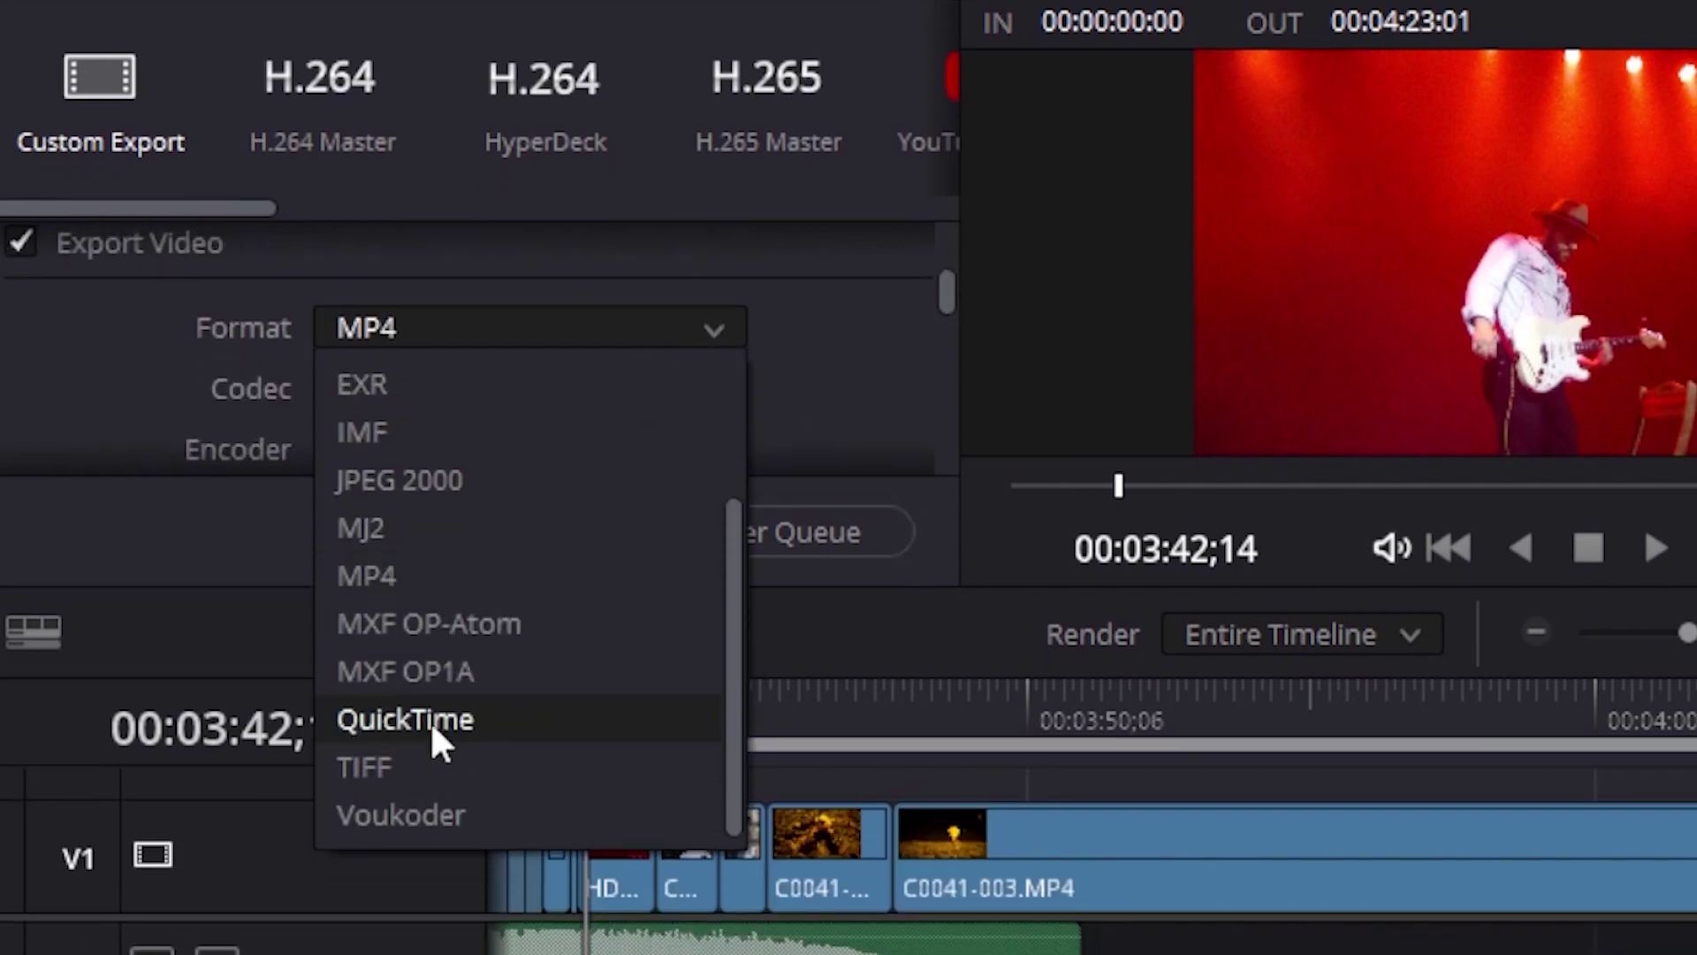
left_click(437, 720)
left_click(500, 380)
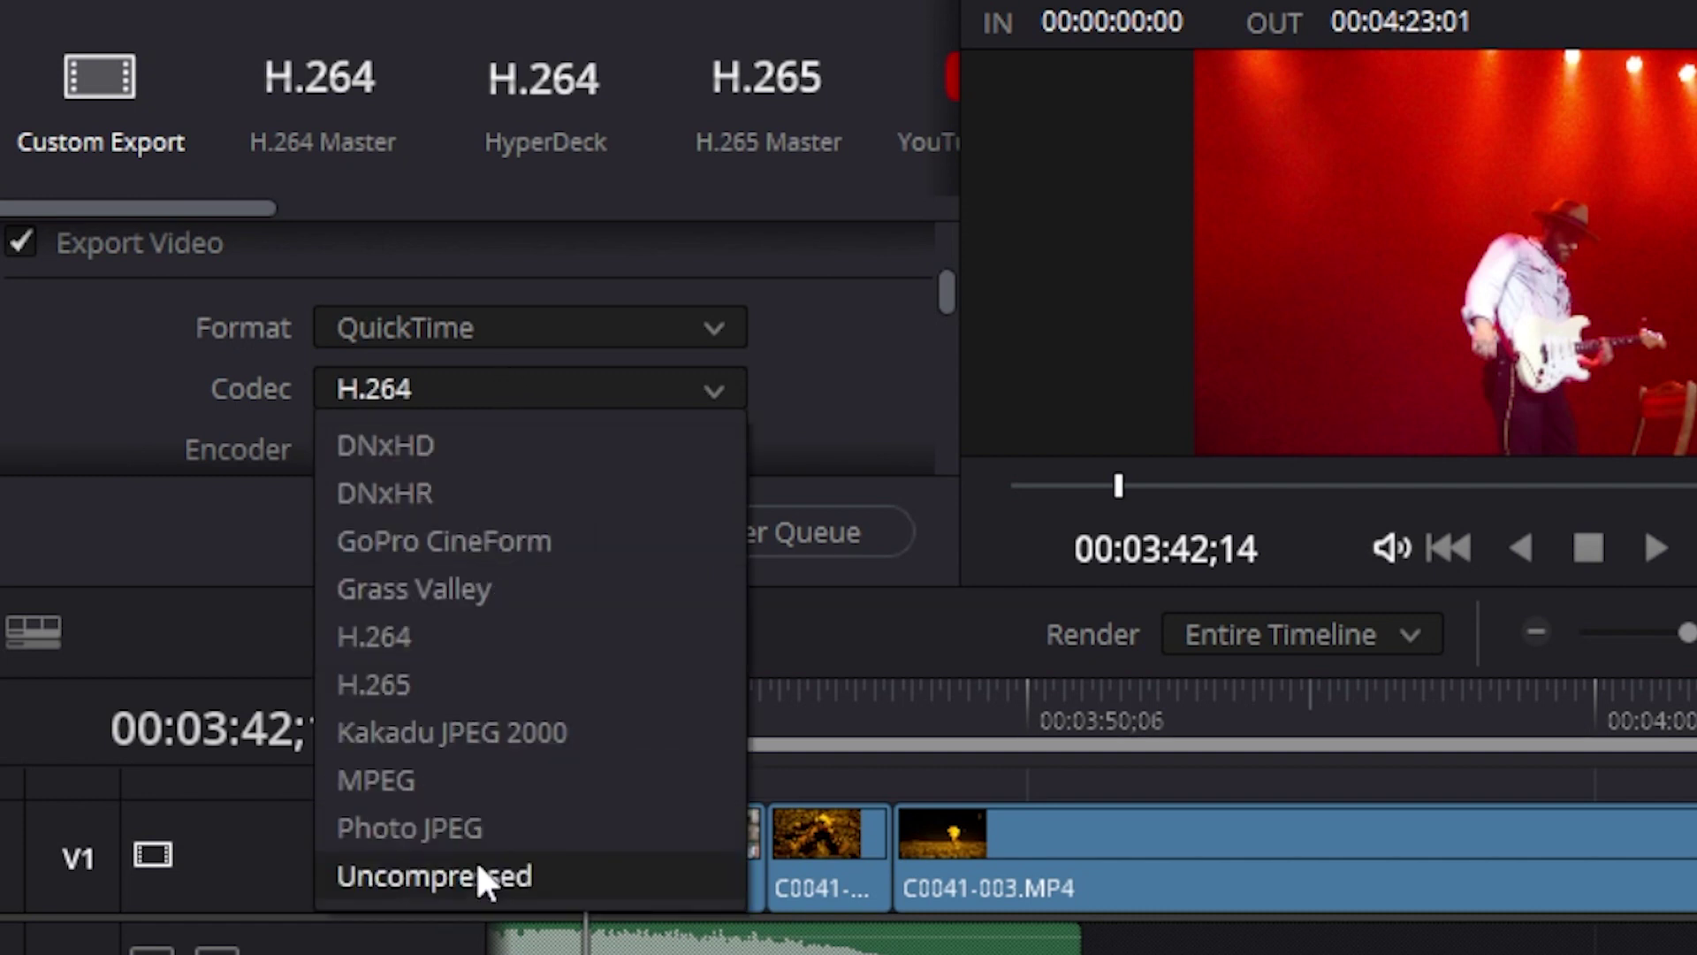
left_click(650, 279)
Change the render format to Voukoder and scroll down to its plugin settings.
left_click(607, 332)
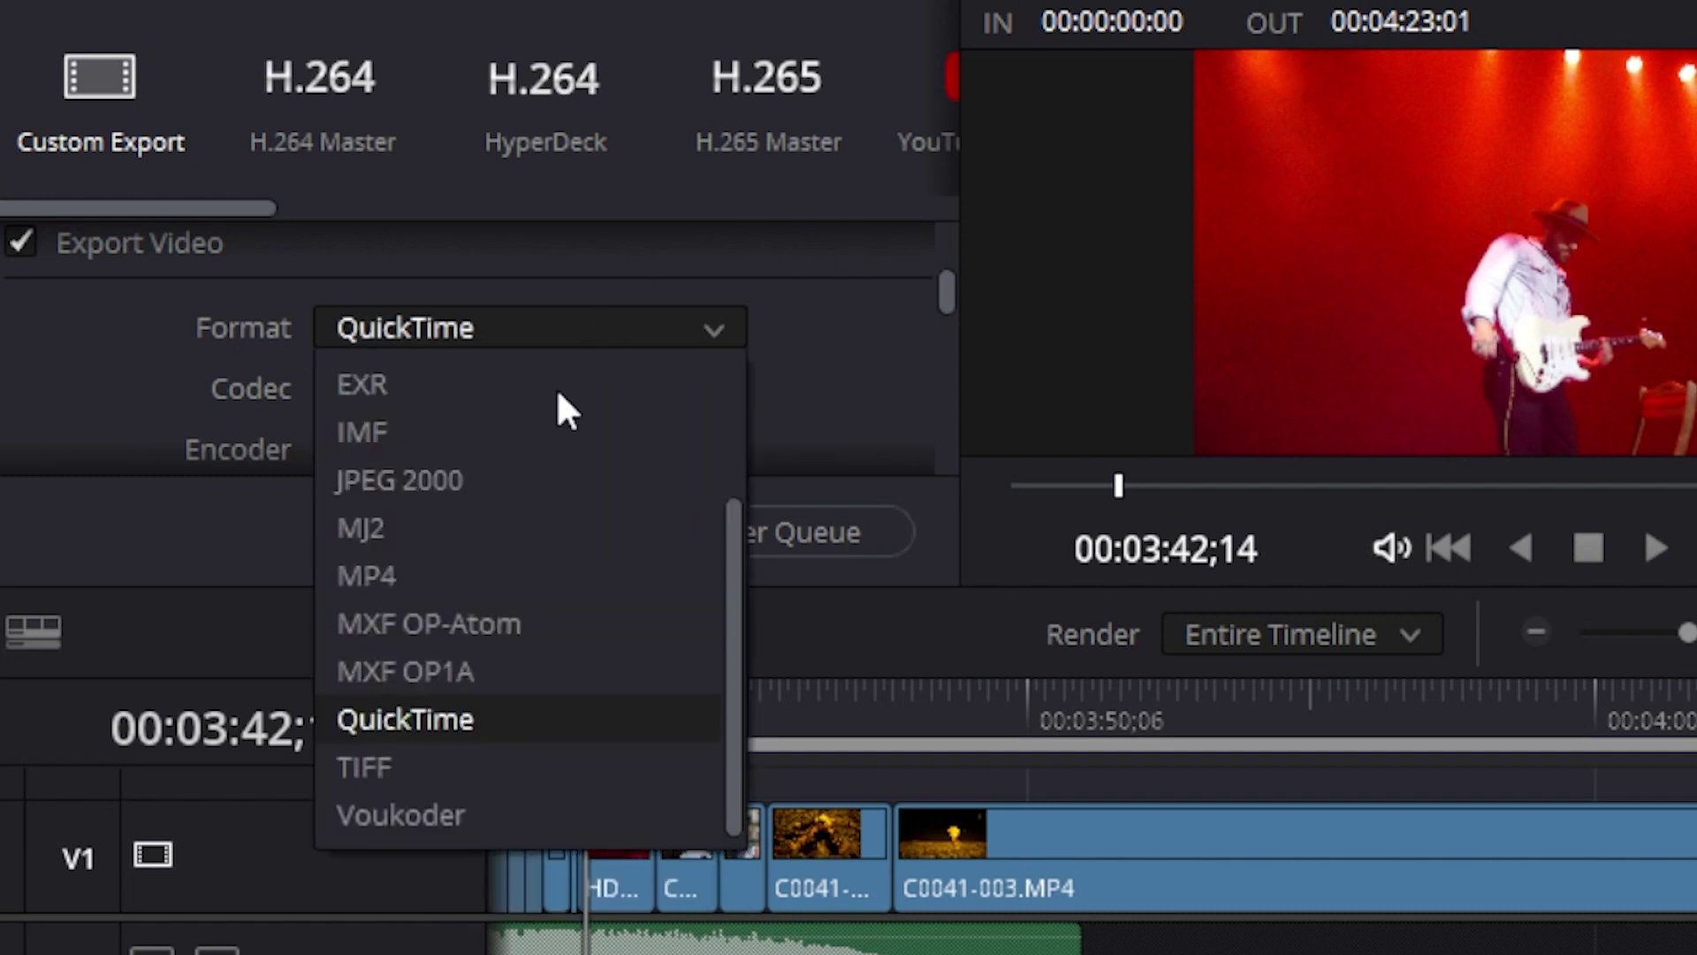
scroll(417, 398, "up", 4)
scroll(416, 530, "down", 4)
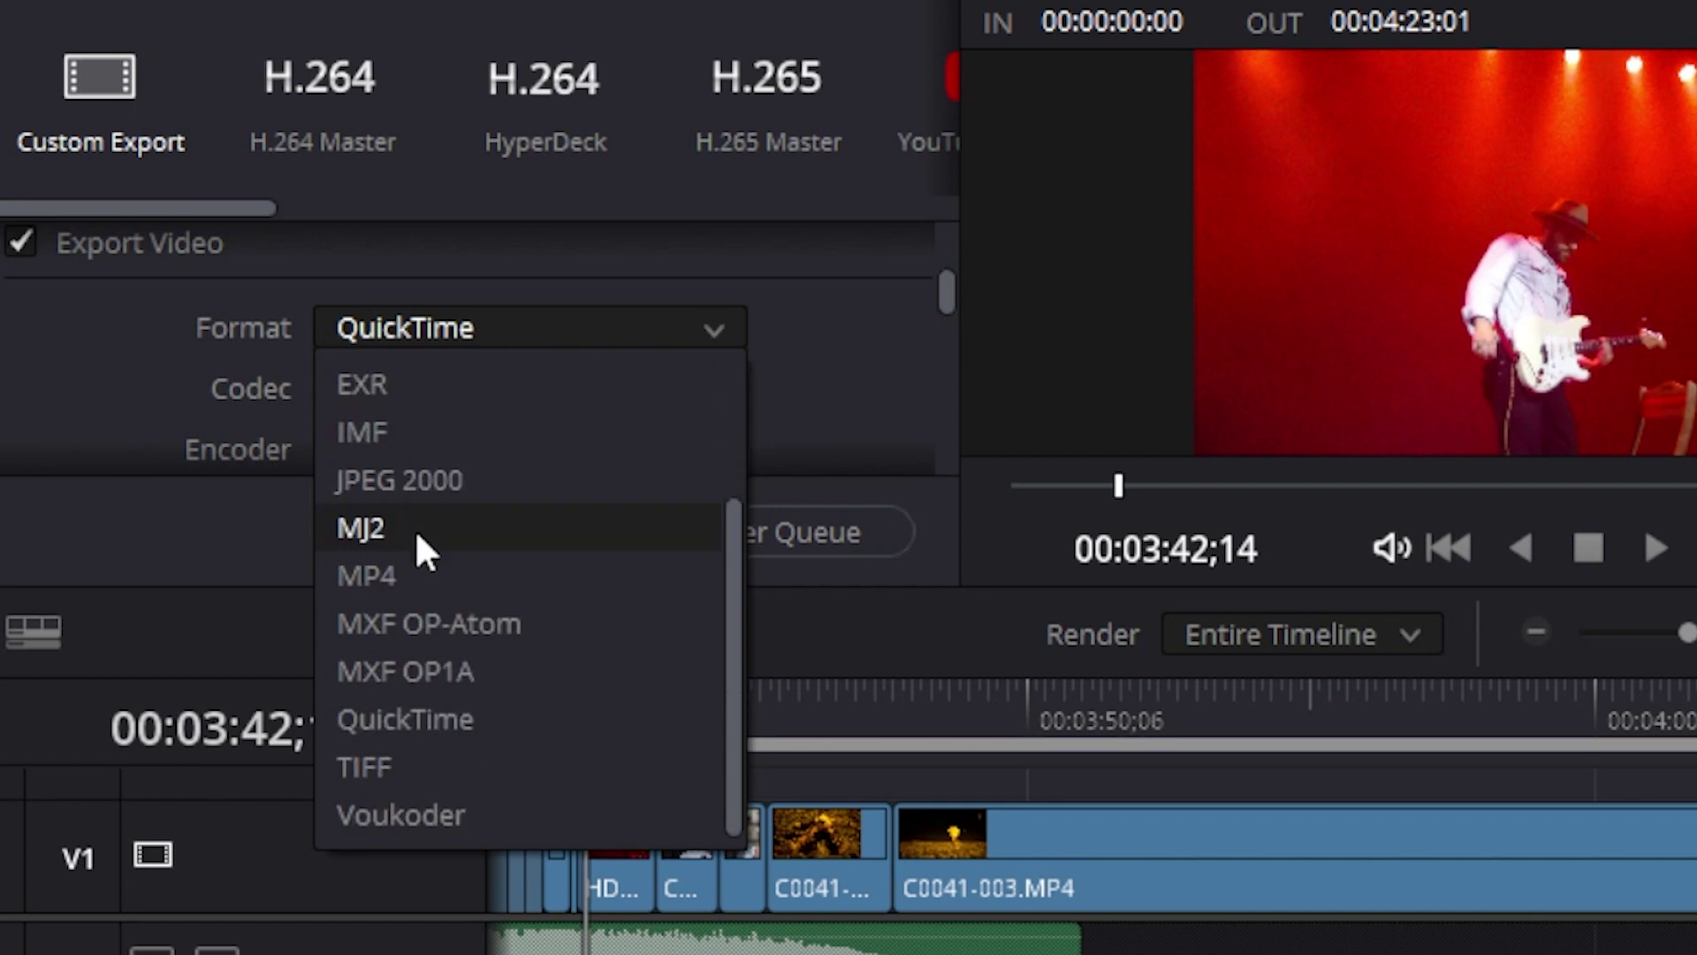
left_click(759, 360)
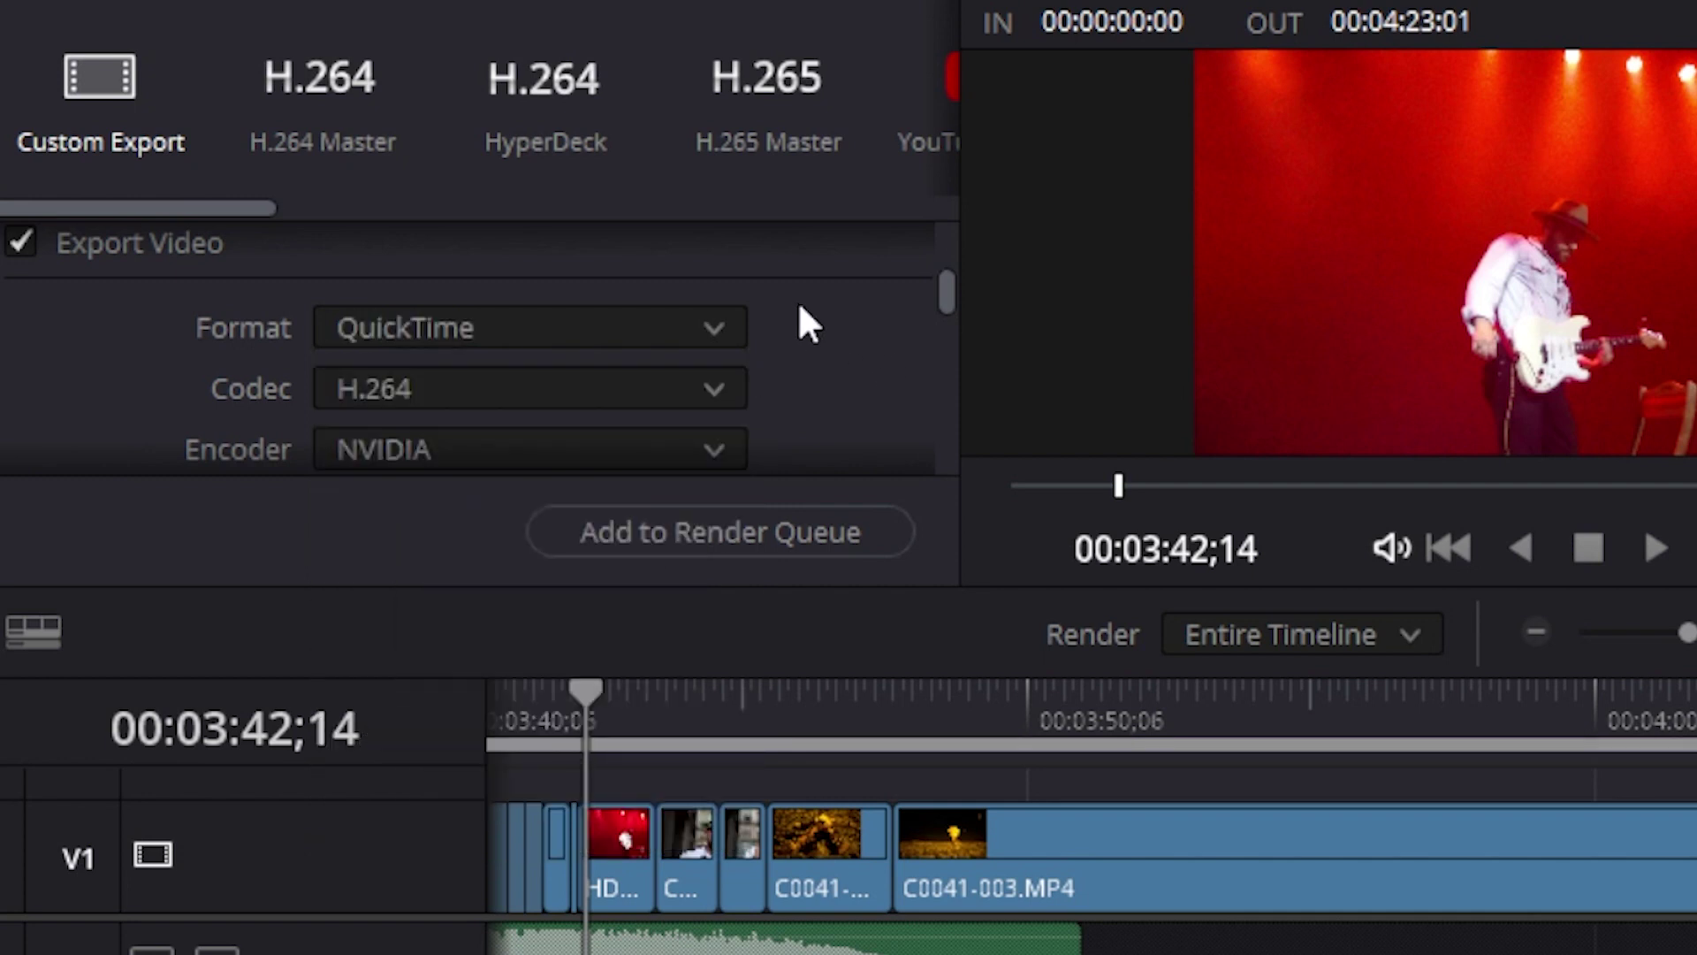
left_click(739, 323)
scroll(552, 499, "up", 4)
scroll(548, 508, "down", 4)
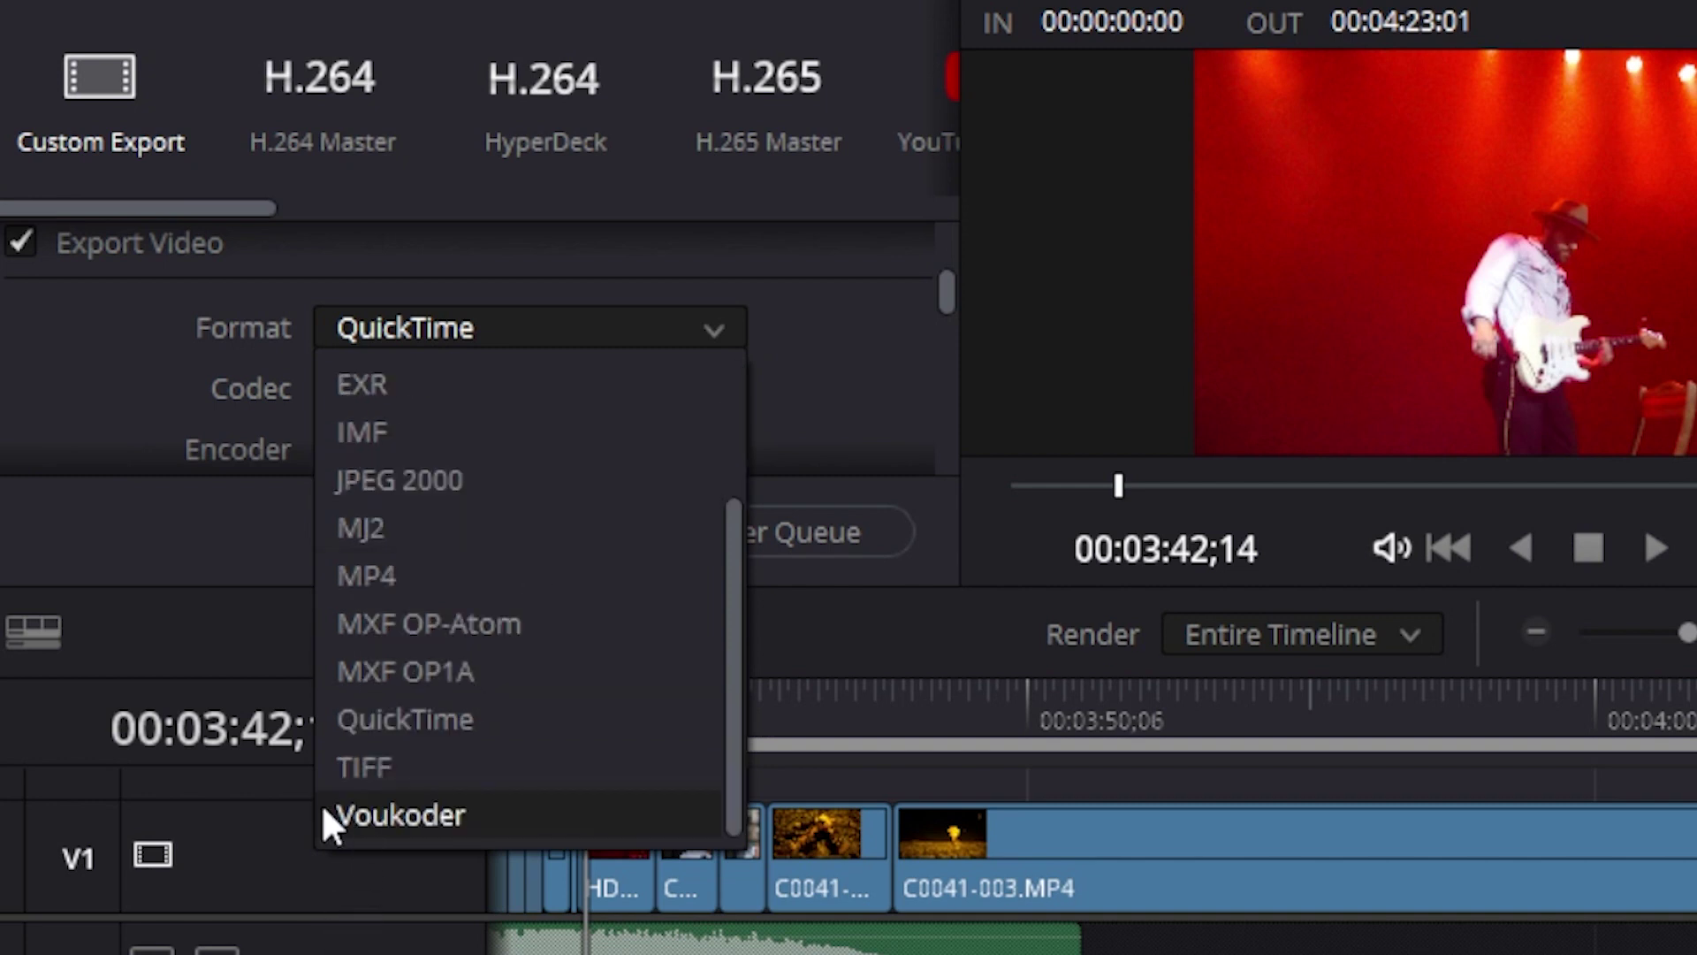
left_click(440, 818)
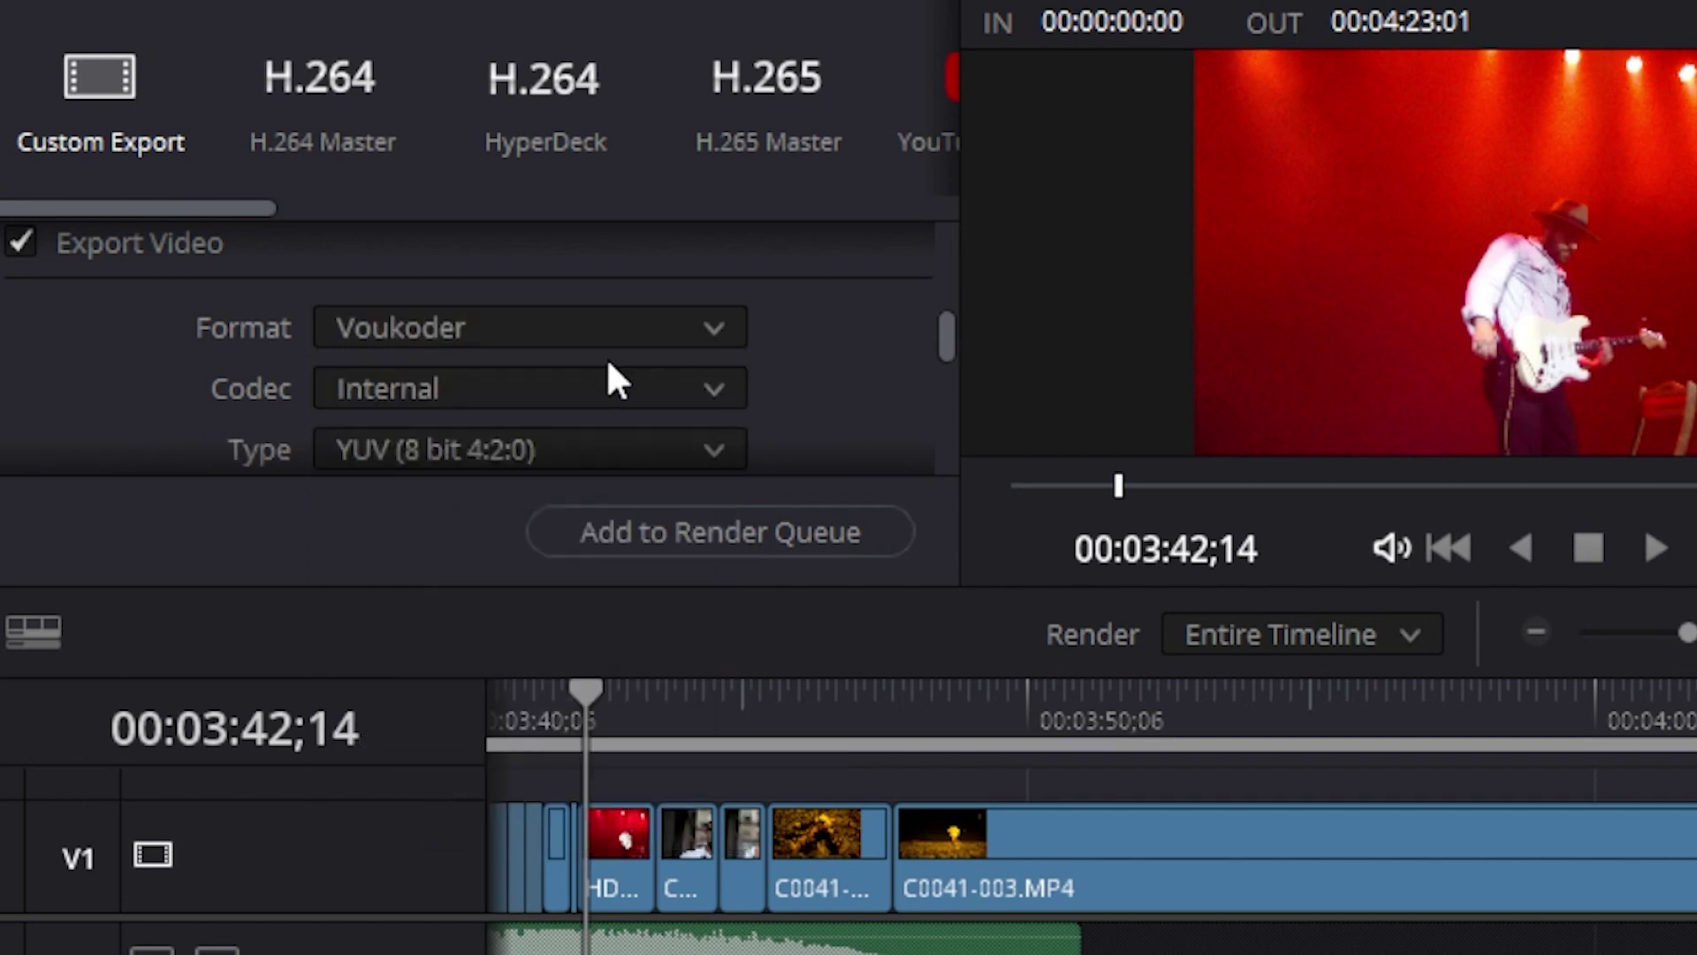
scroll(815, 357, "down", 2)
scroll(818, 364, "down", 3)
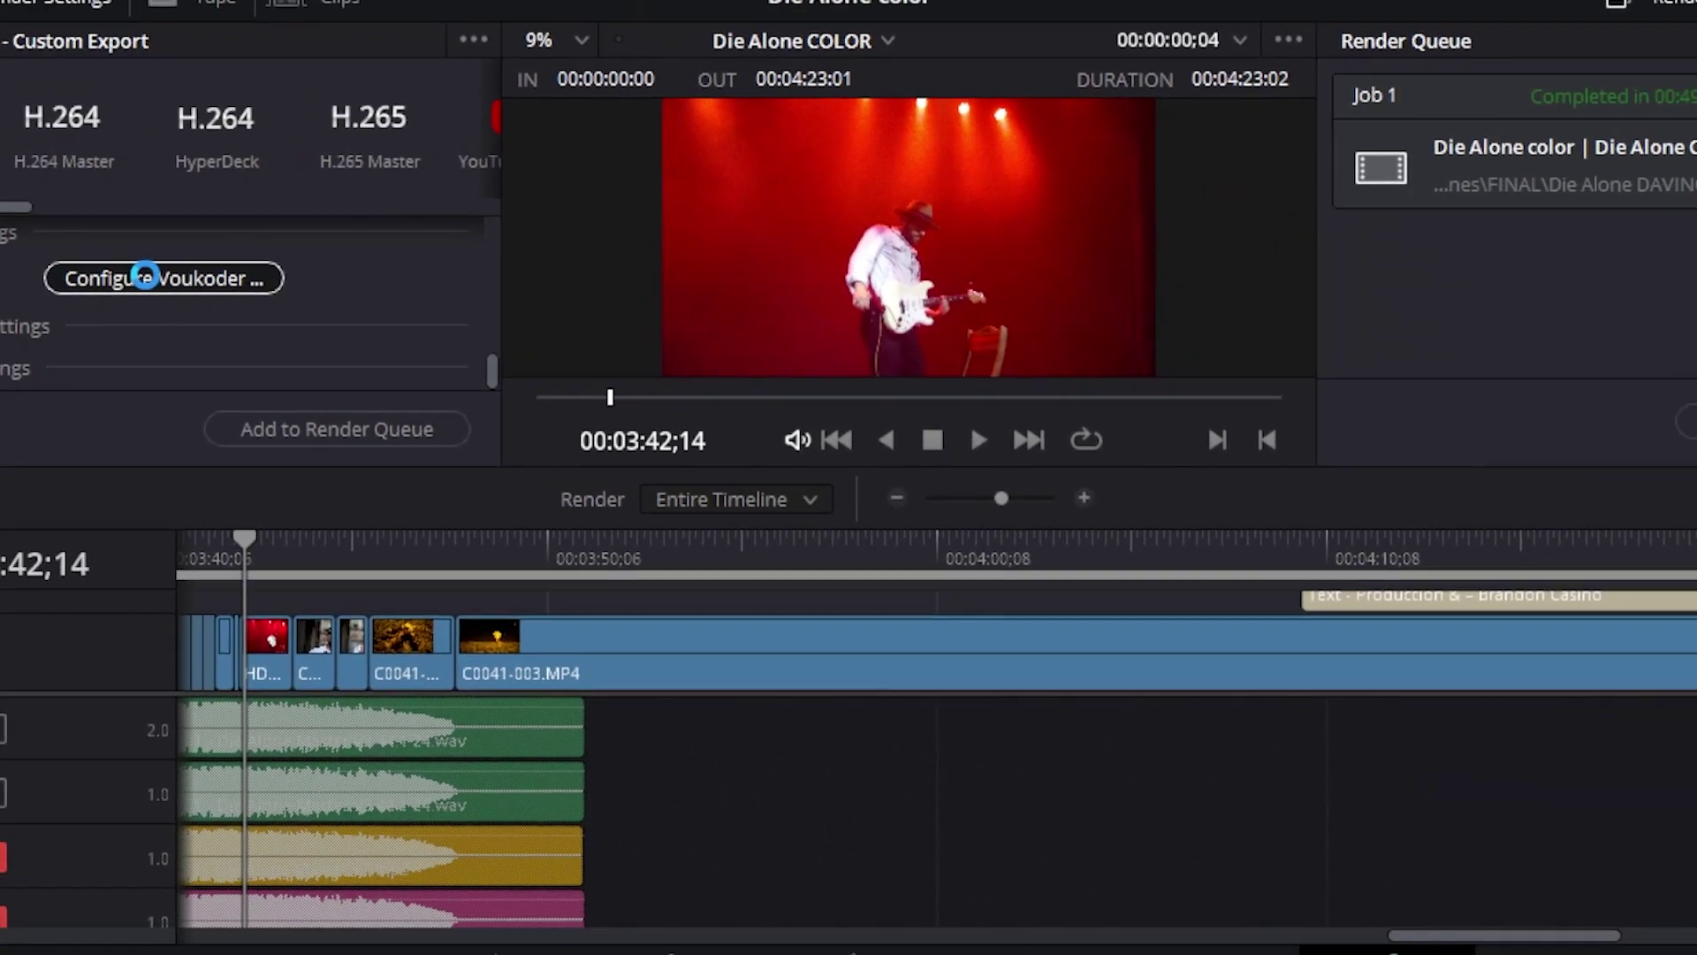
Open Configure Voukoder and browse the video codec list, keeping H.264 (x264).
left_click(210, 285)
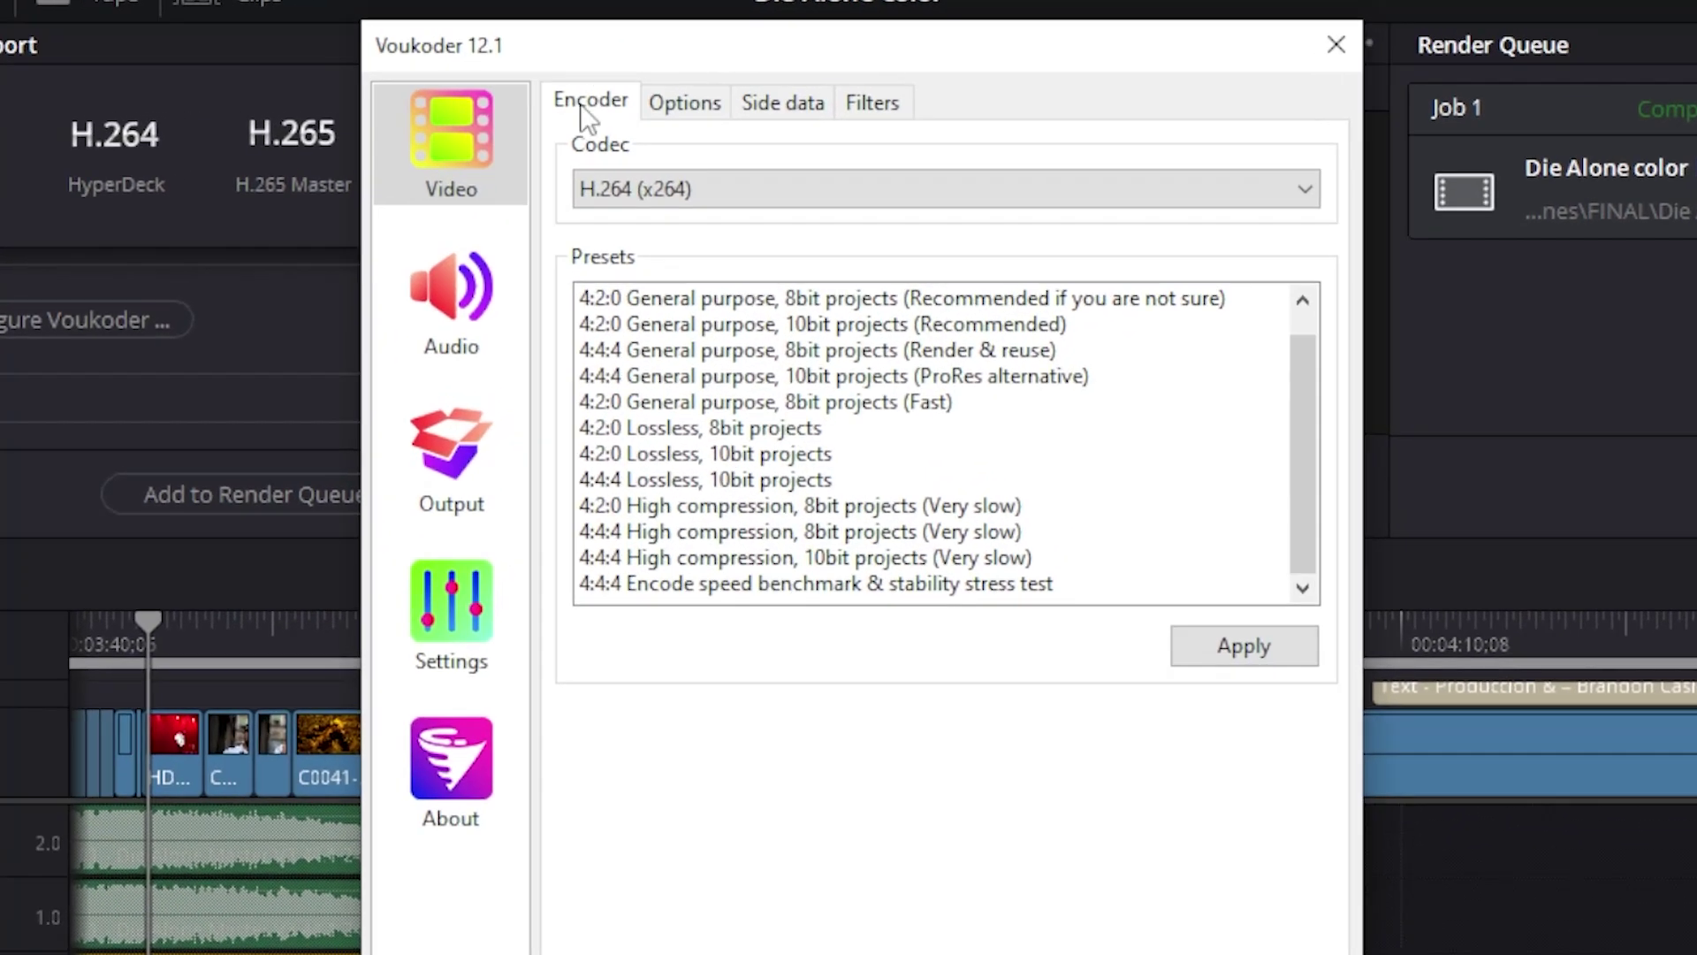
left_click(619, 189)
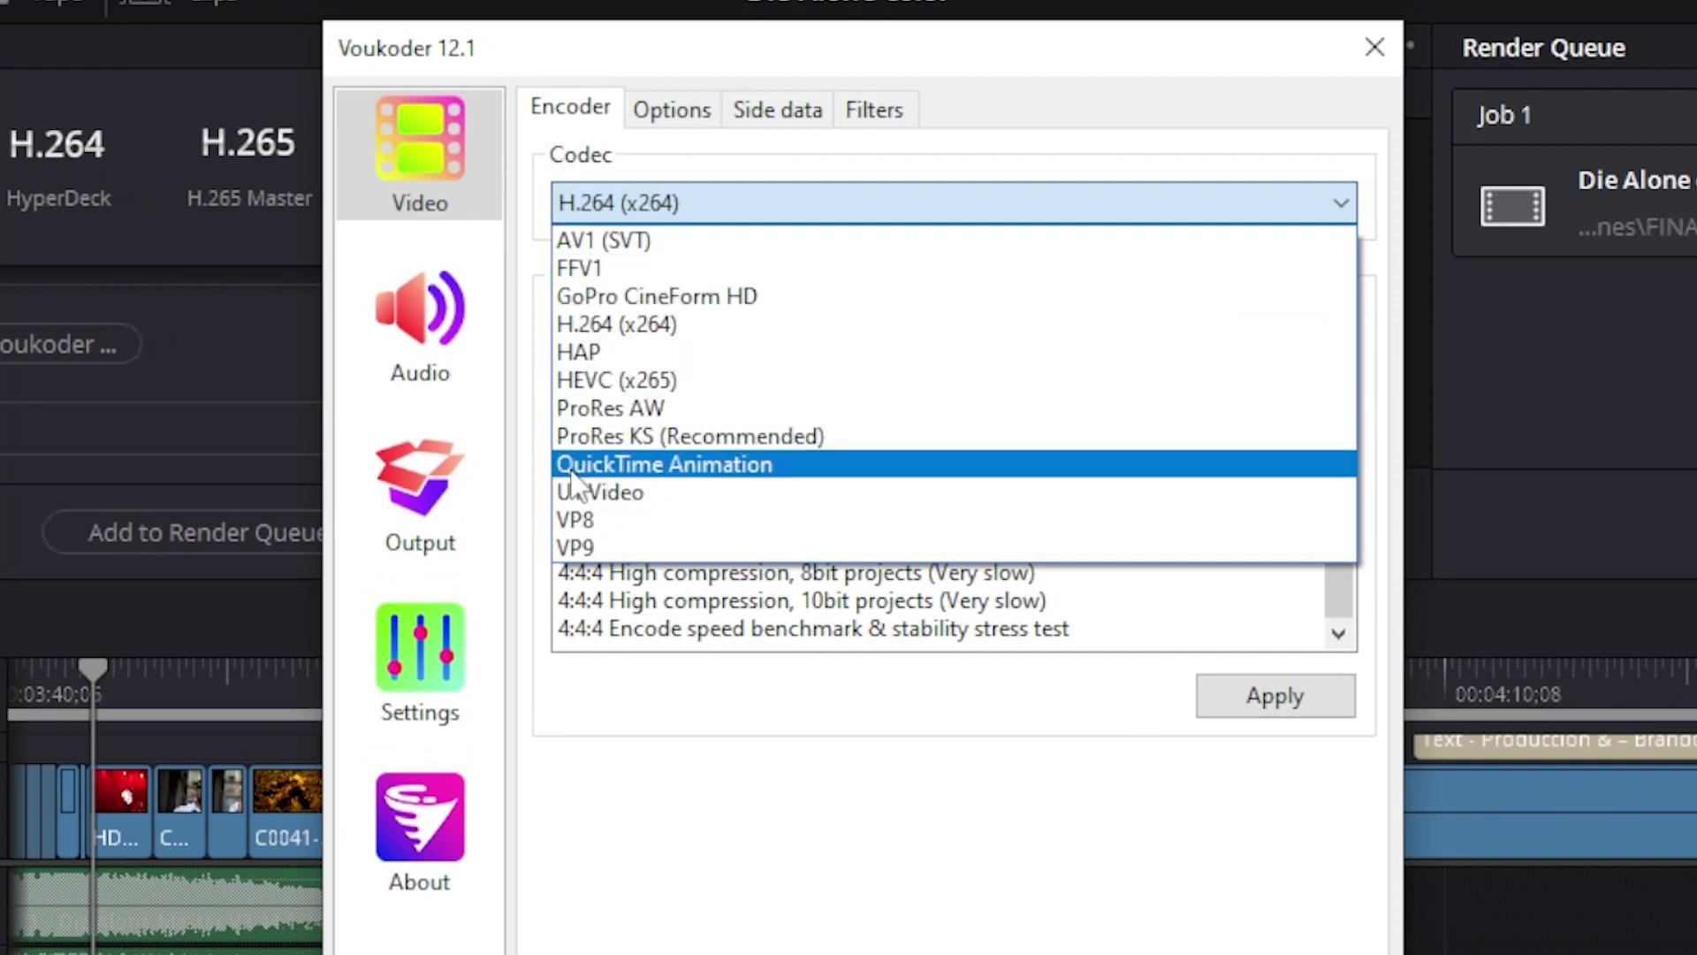
key("Escape")
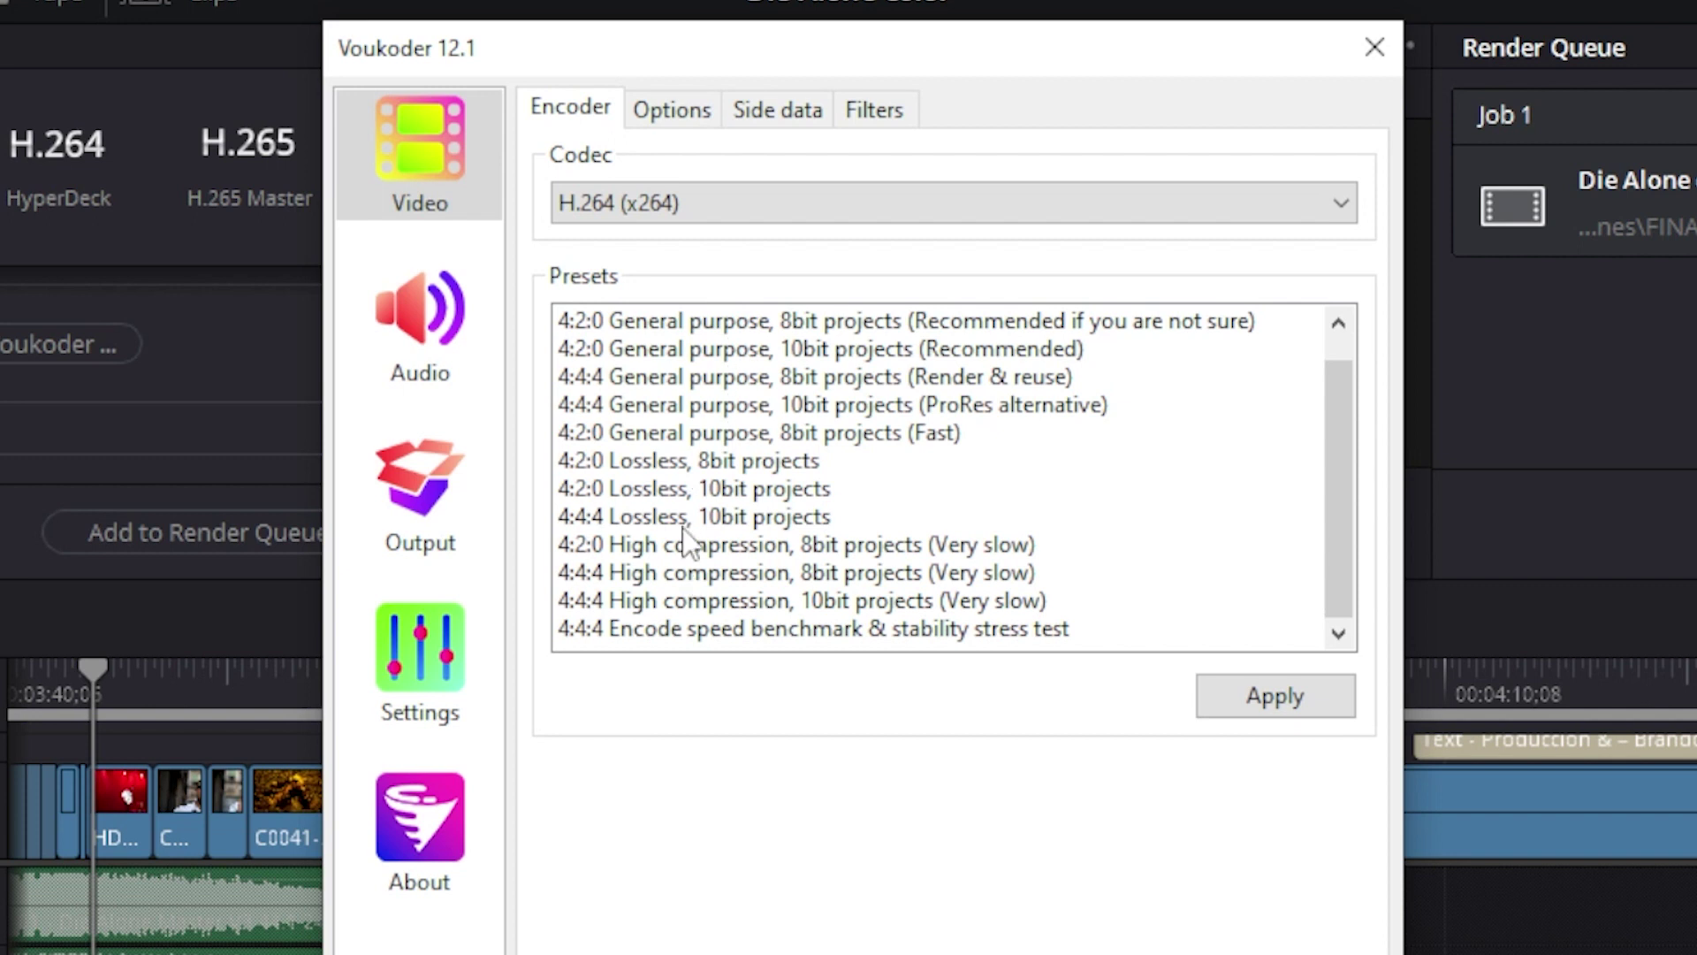
Review Voukoder video options (YUV 4:2:0, Medium, Main, Film, CRF 23), leaving advanced options hidden.
left_click(656, 105)
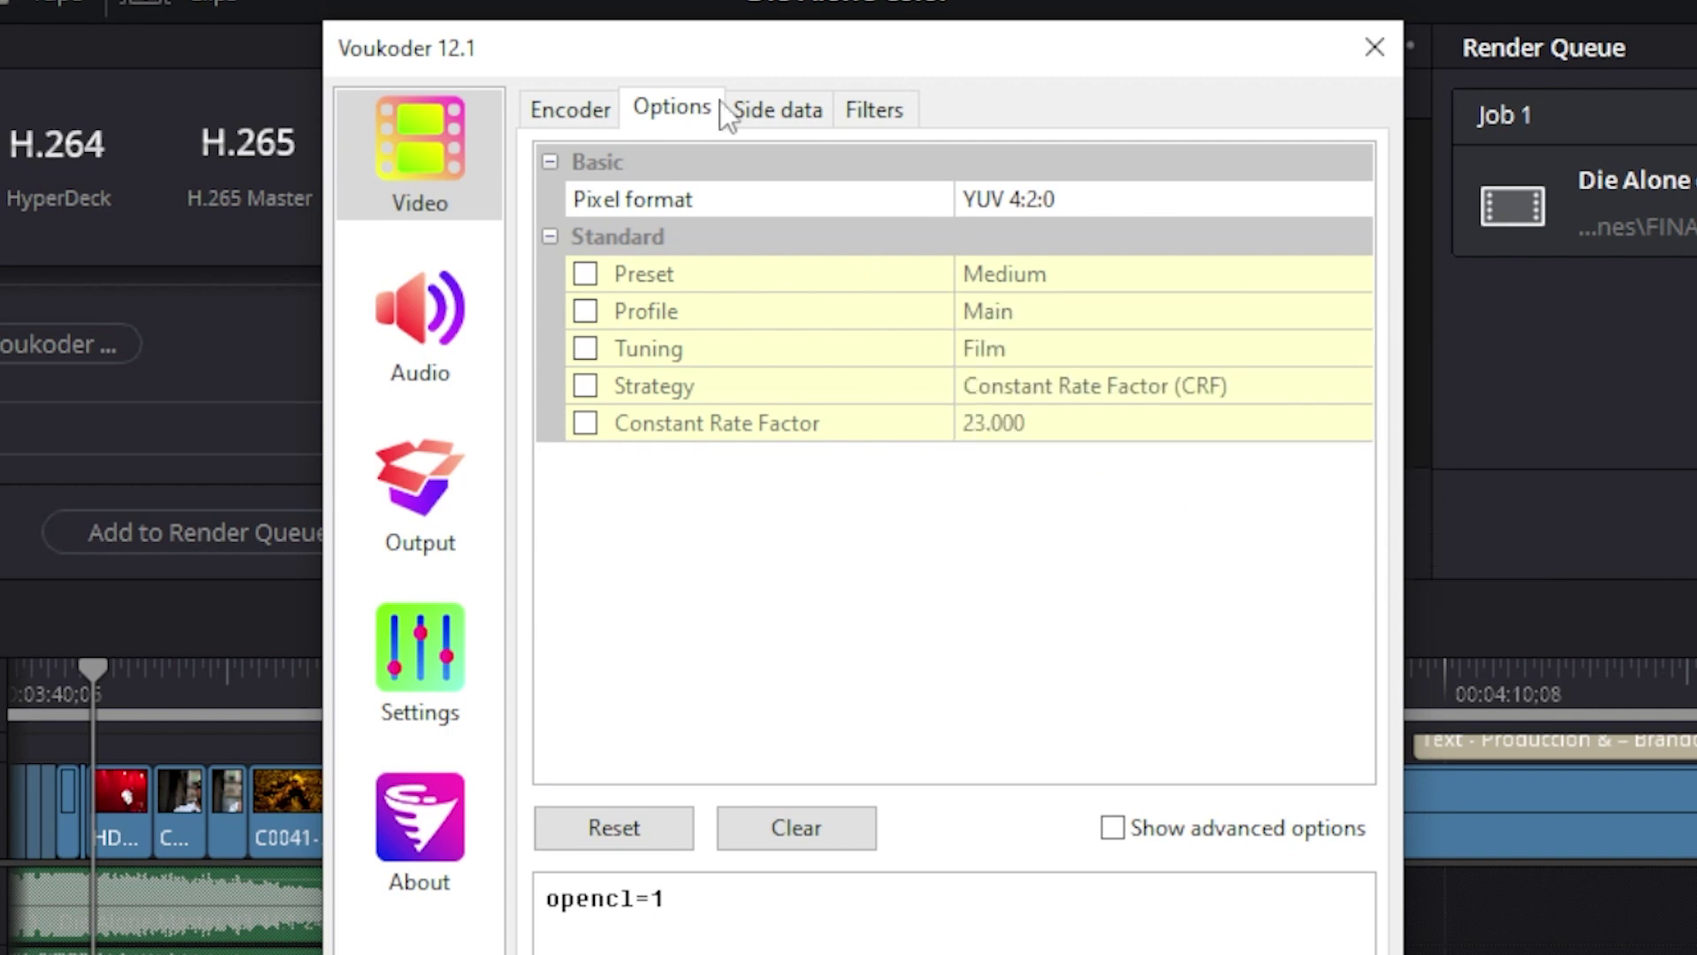
left_click(1112, 828)
mouse_move(1357, 190)
left_mouse_down()
mouse_move(1354, 772)
mouse_move(1352, 194)
left_mouse_up()
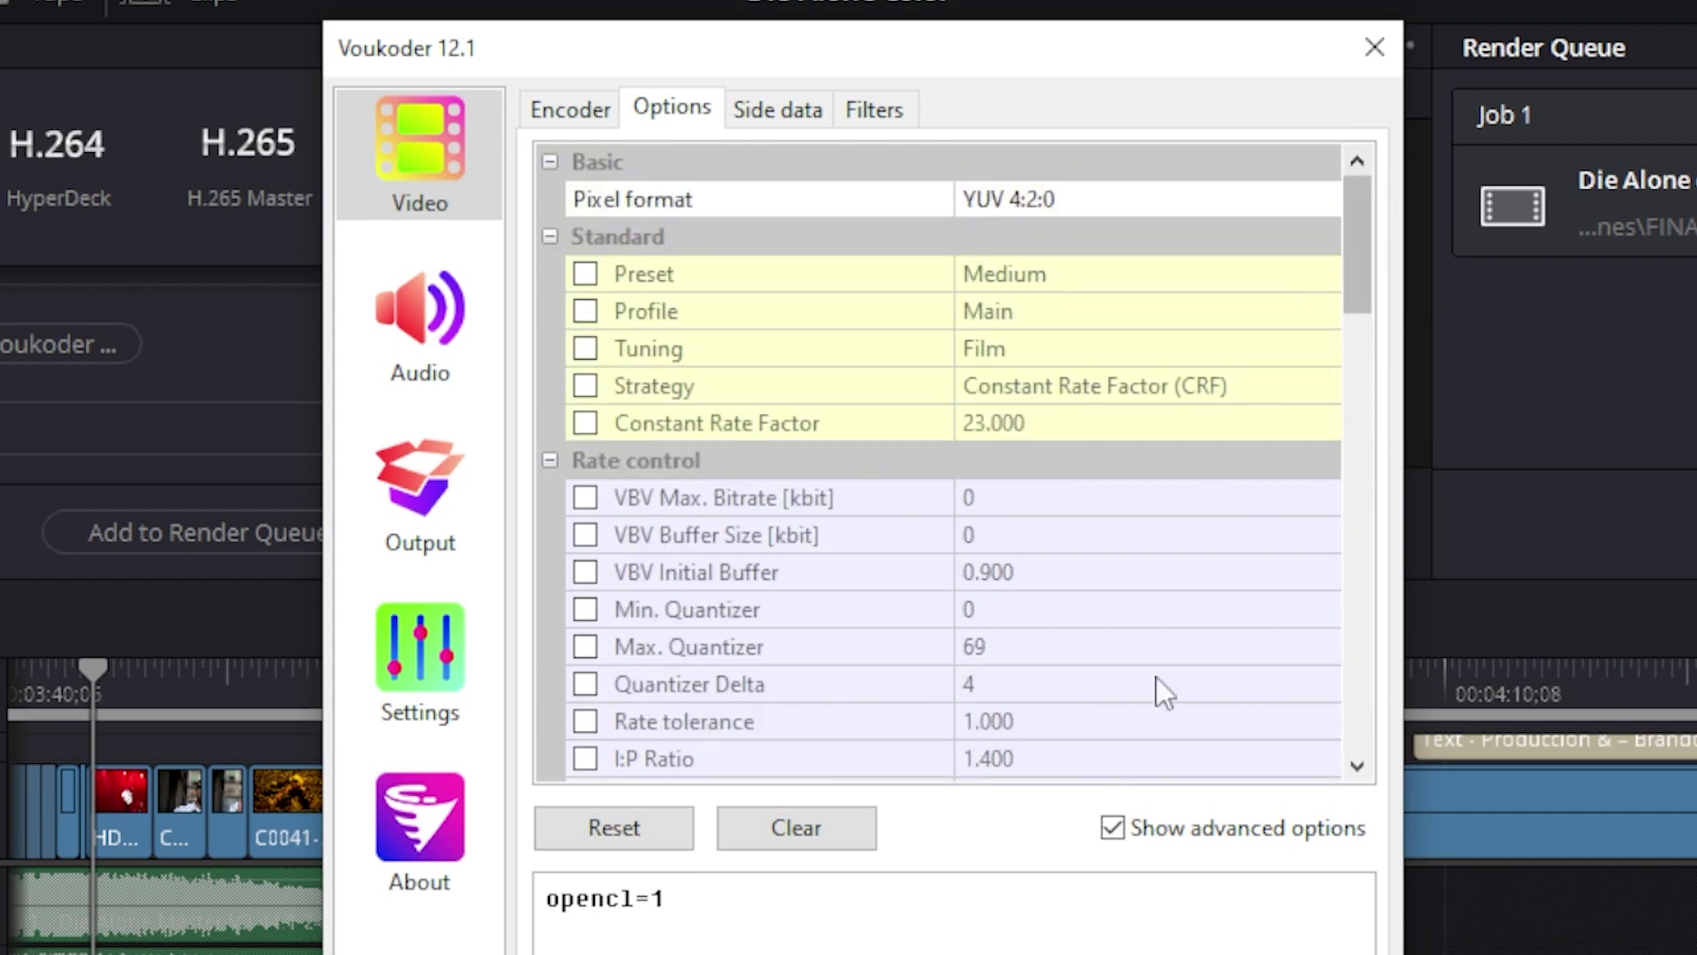
left_click(1111, 829)
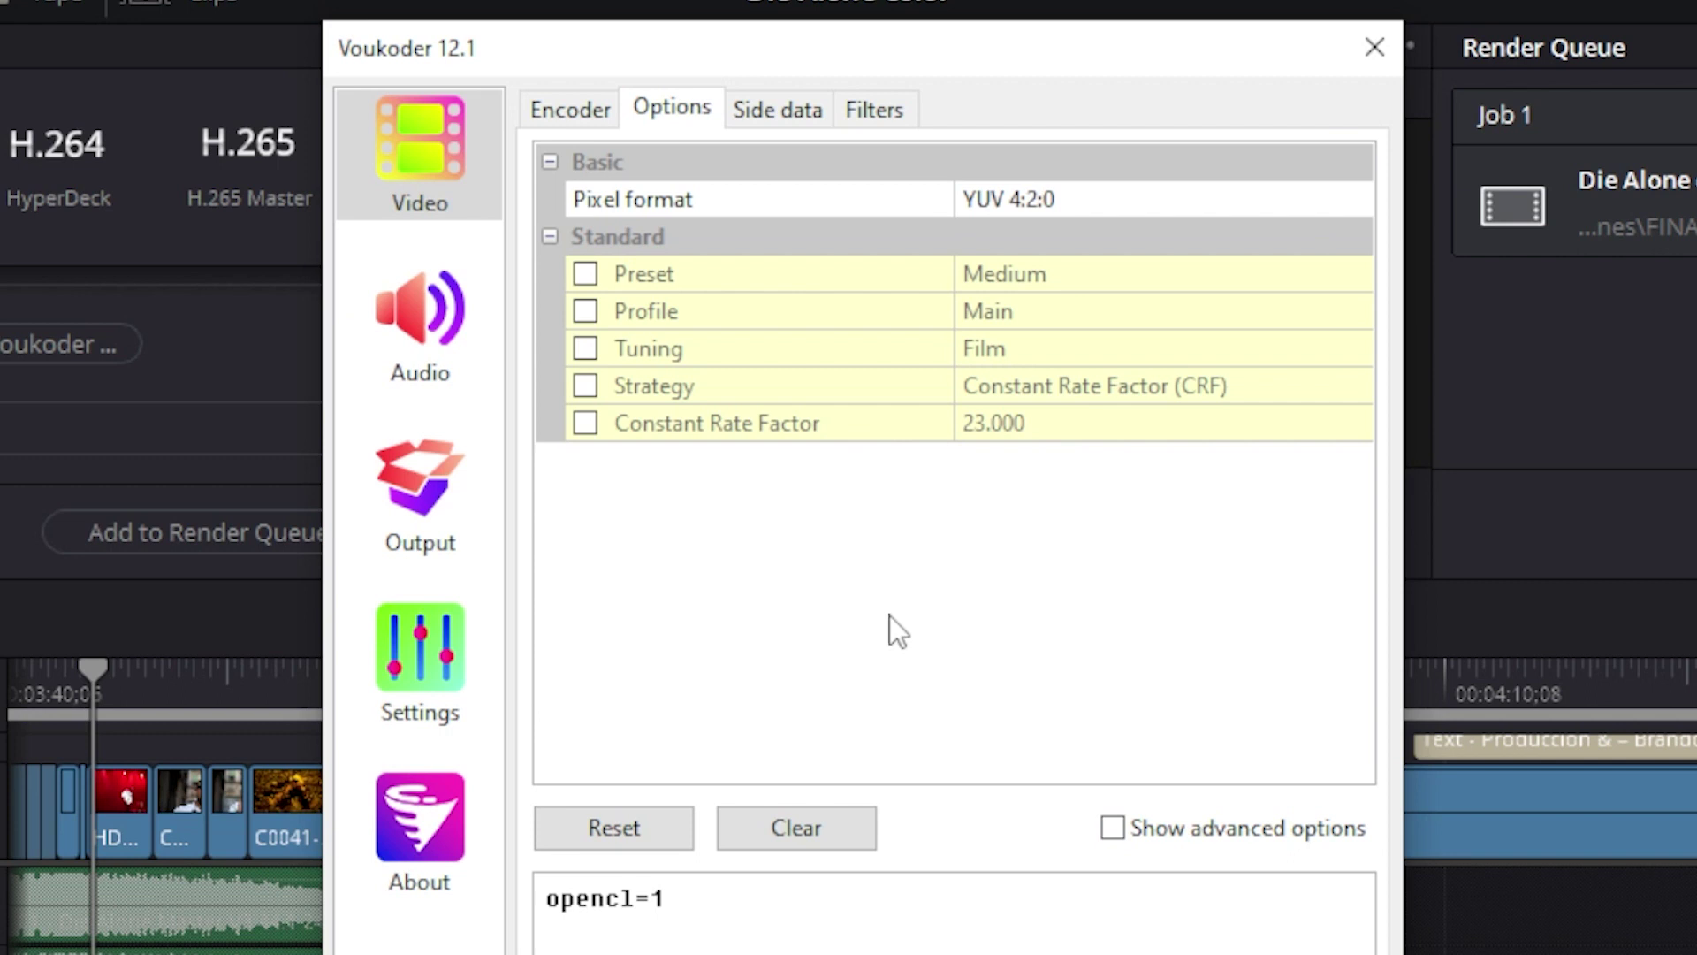
mouse_move(705, 443)
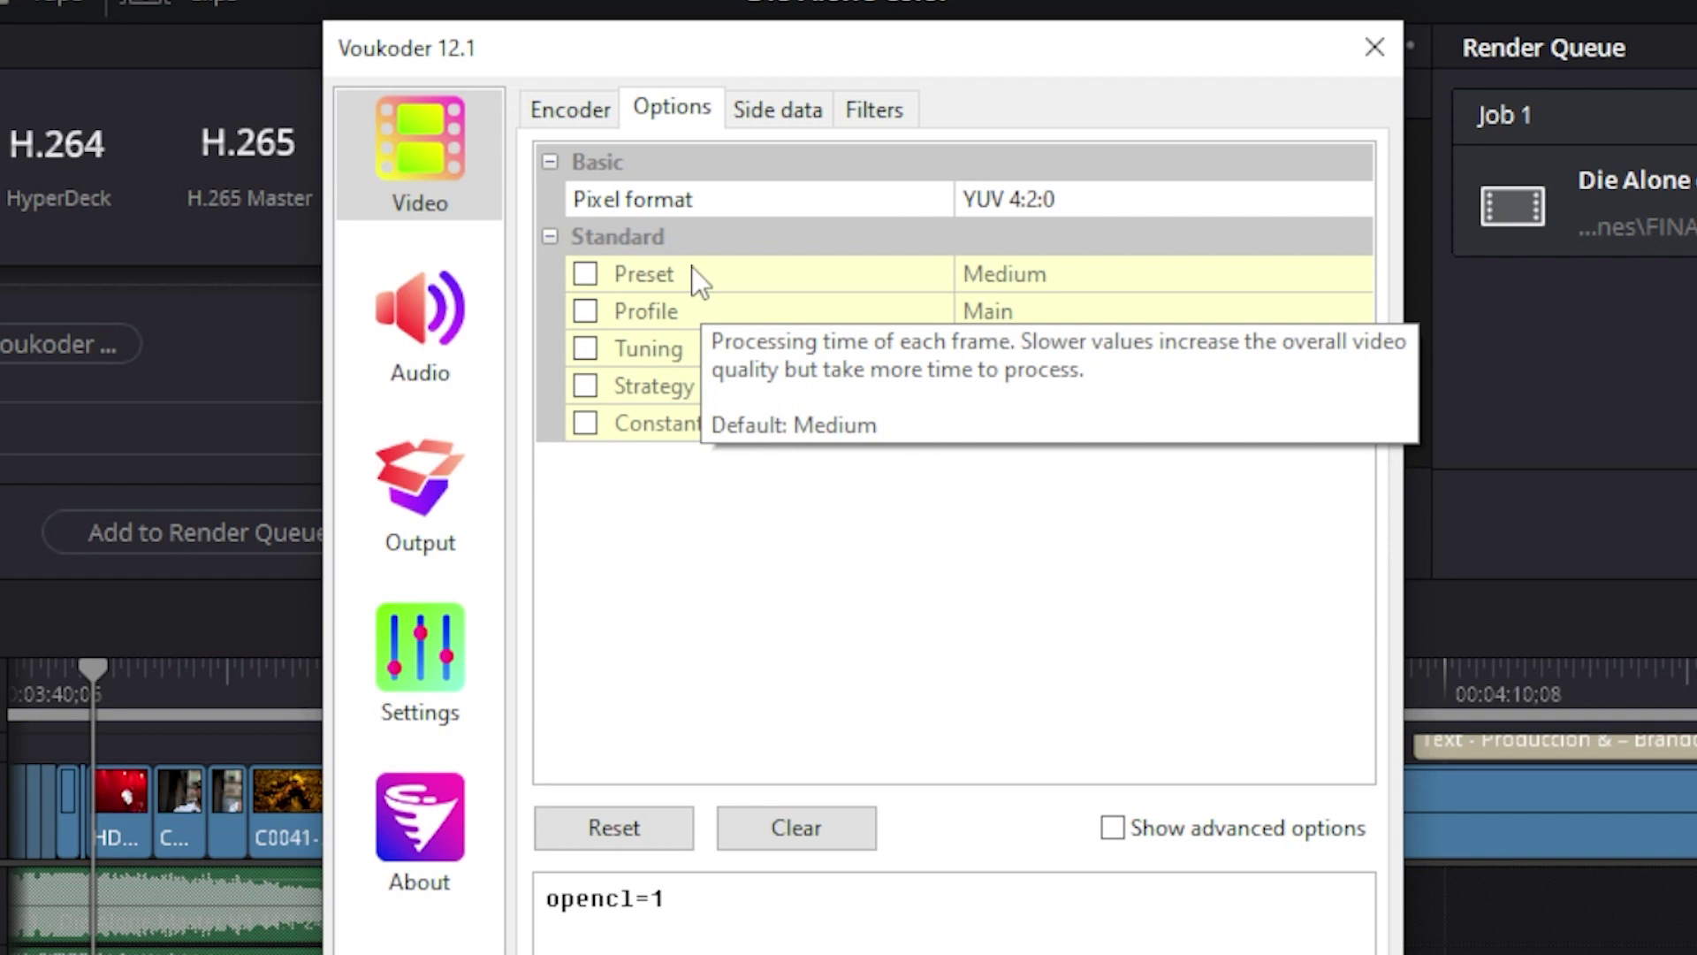
mouse_move(728, 263)
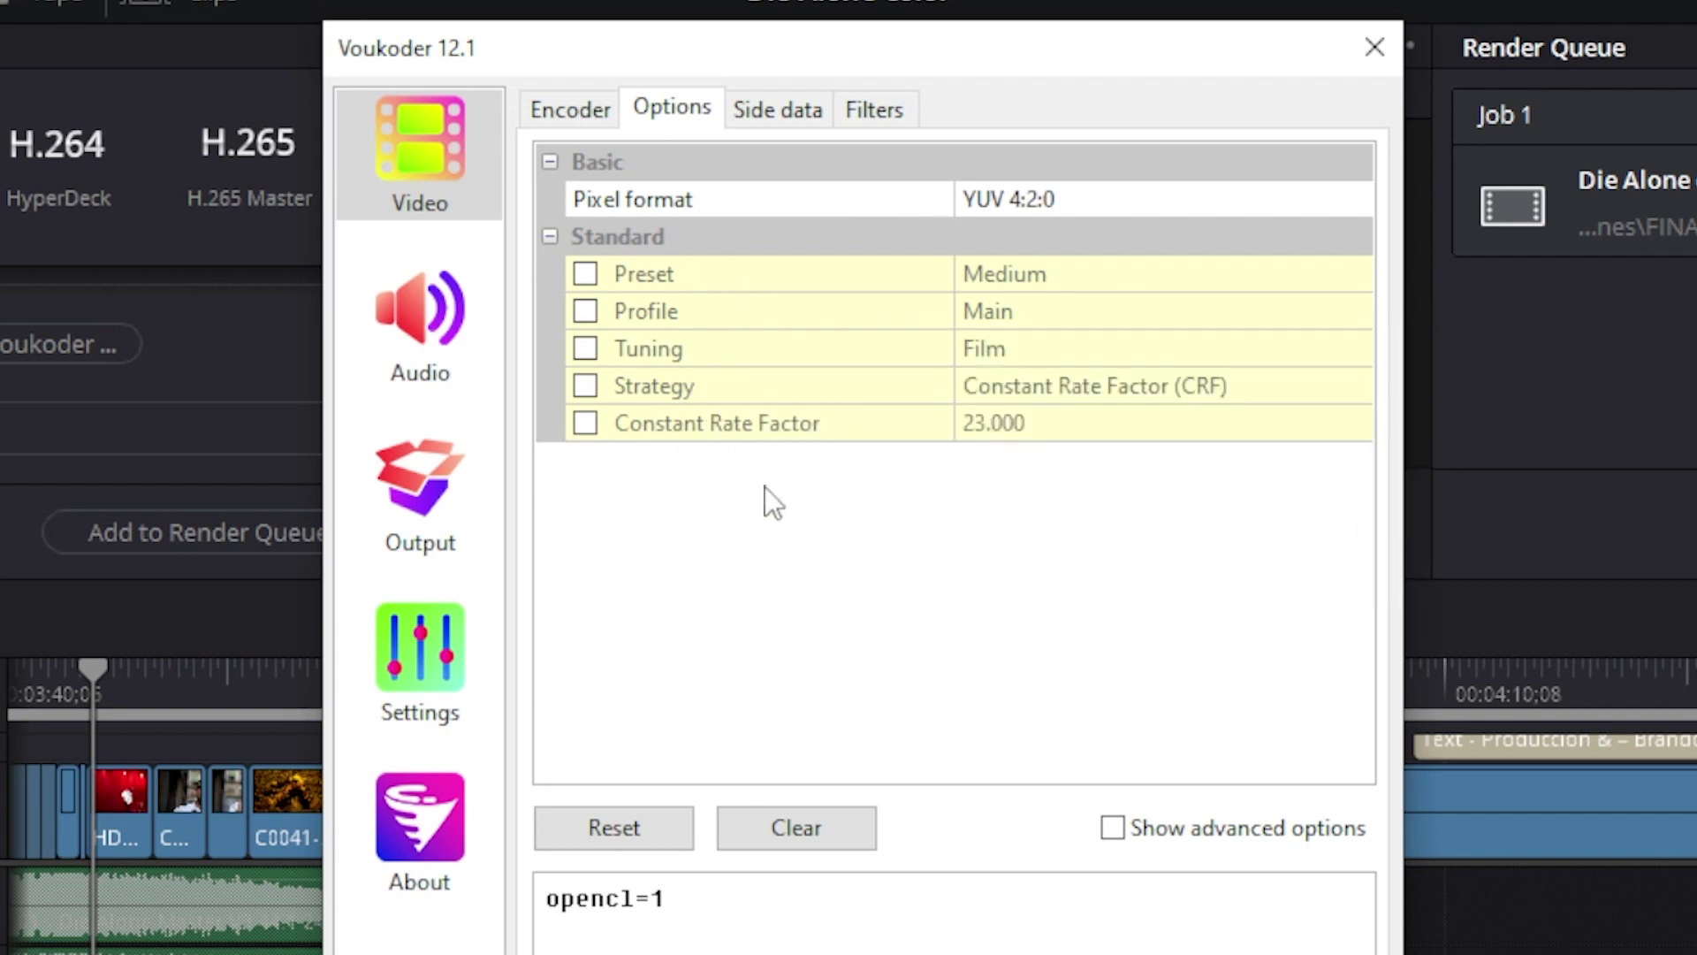
mouse_move(810, 447)
Keep AAC (FFmpeg) audio at 320 kbit/s, then view Output containers with MPEG-4 (.mp4).
left_click(410, 334)
left_click(617, 216)
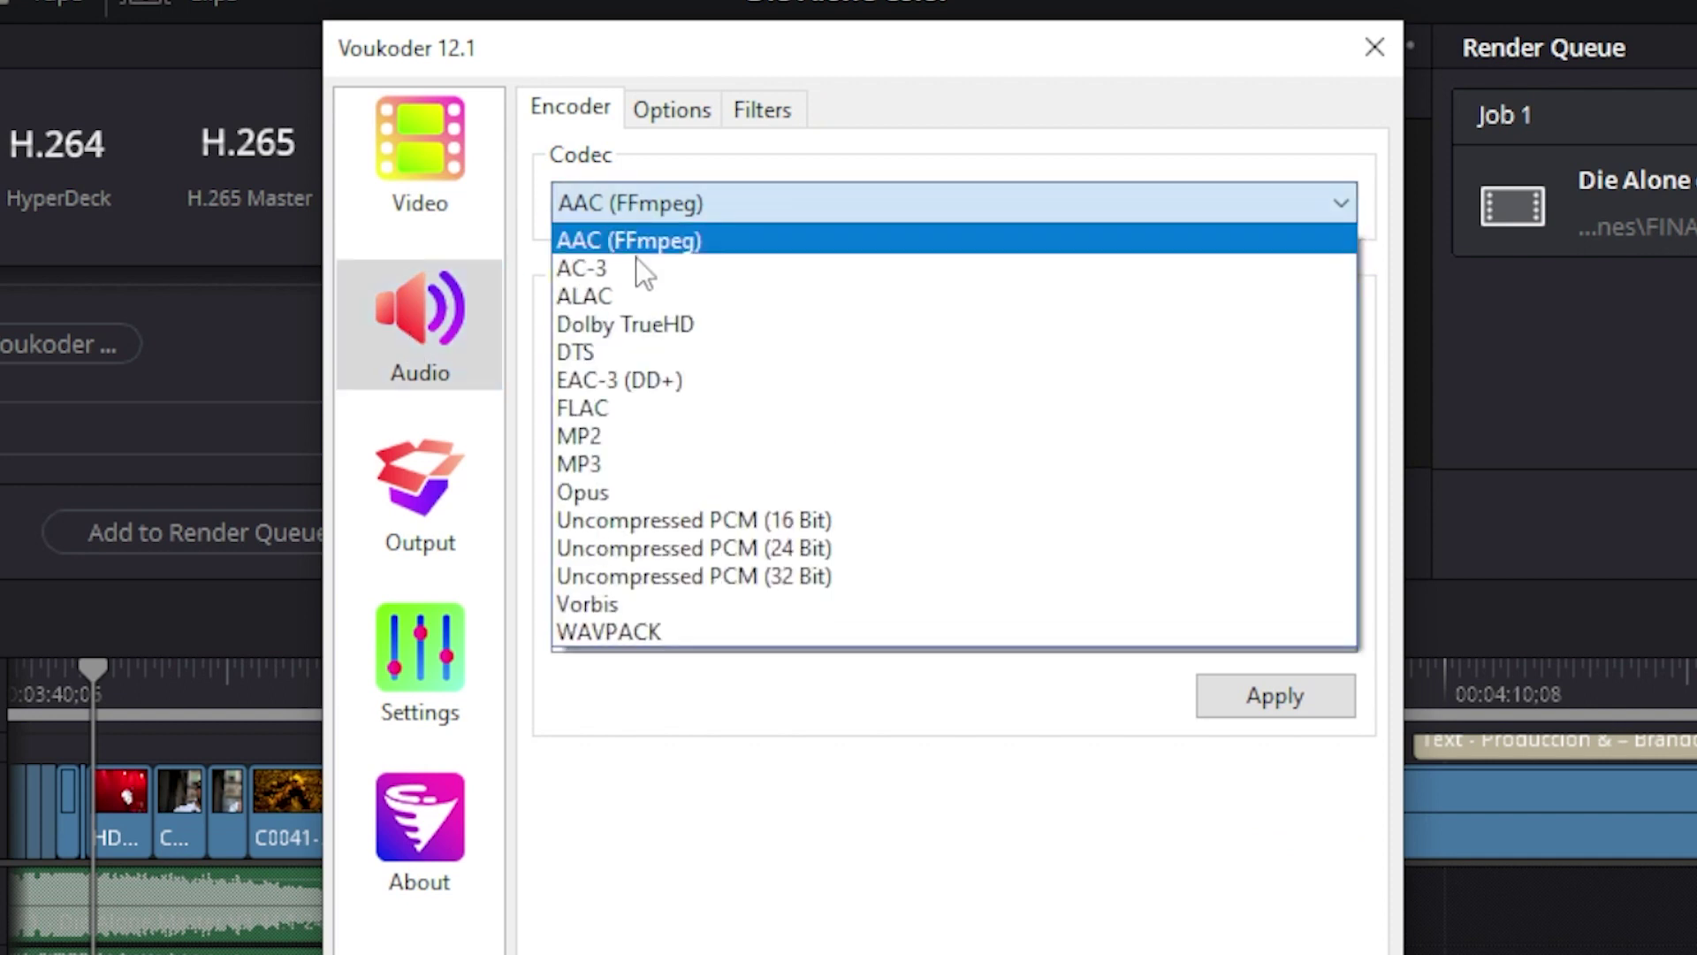
left_click(731, 205)
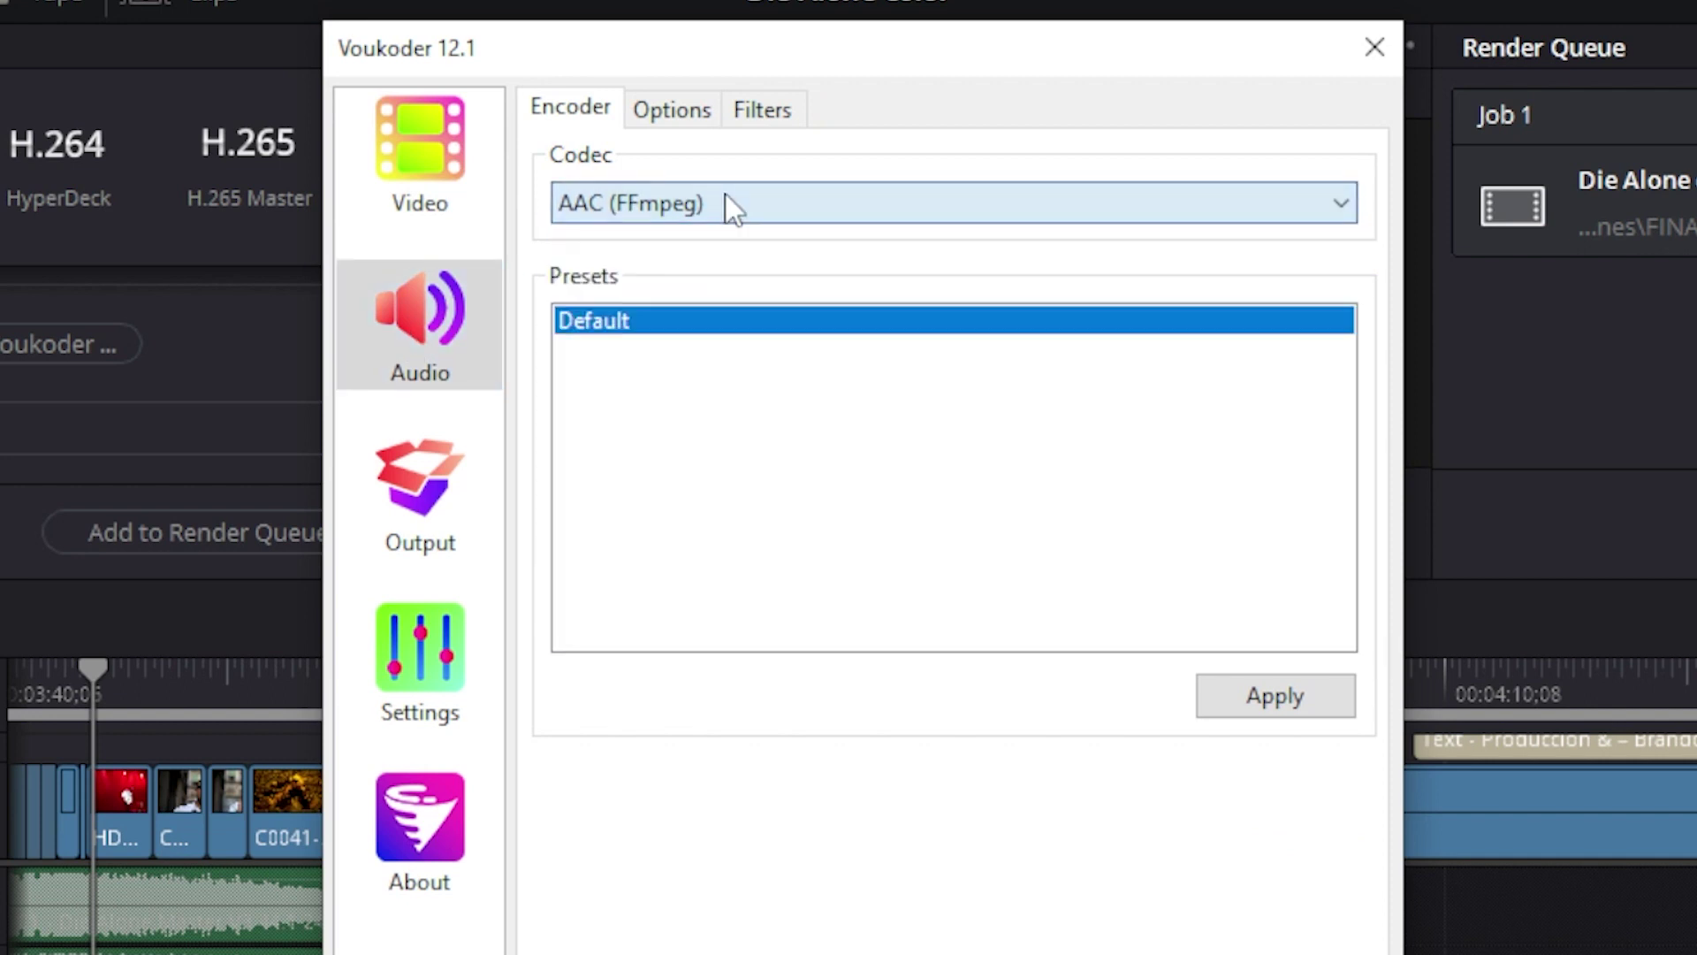
left_click(691, 115)
left_click(981, 202)
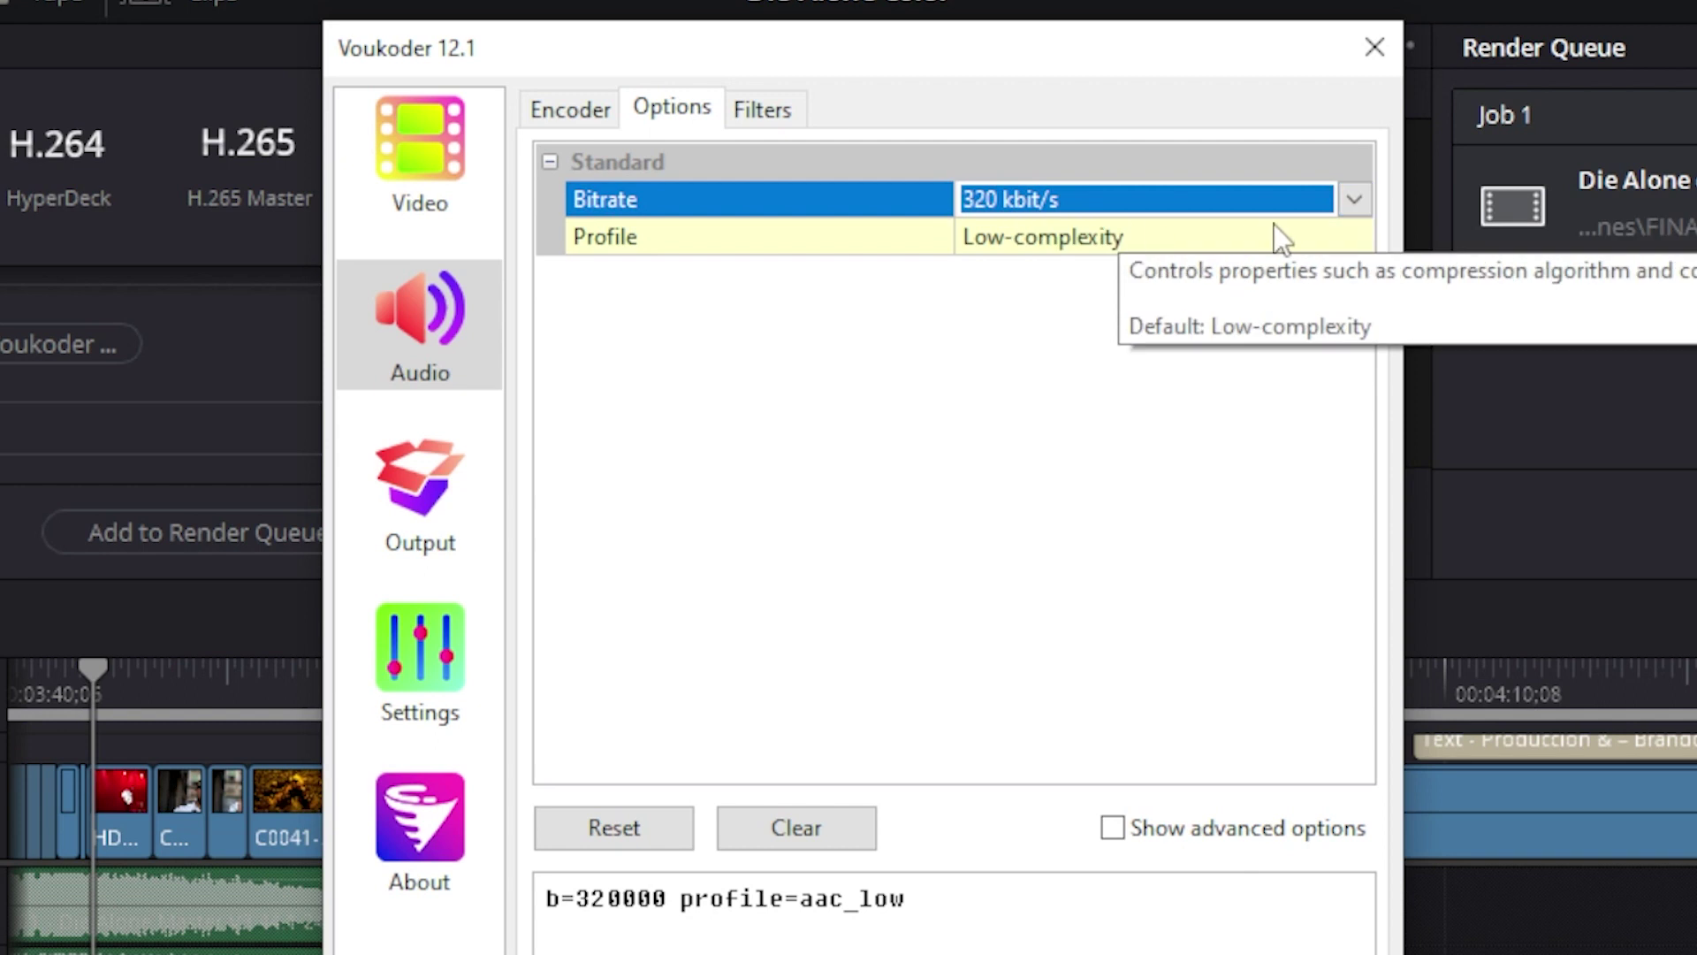
left_click(1353, 200)
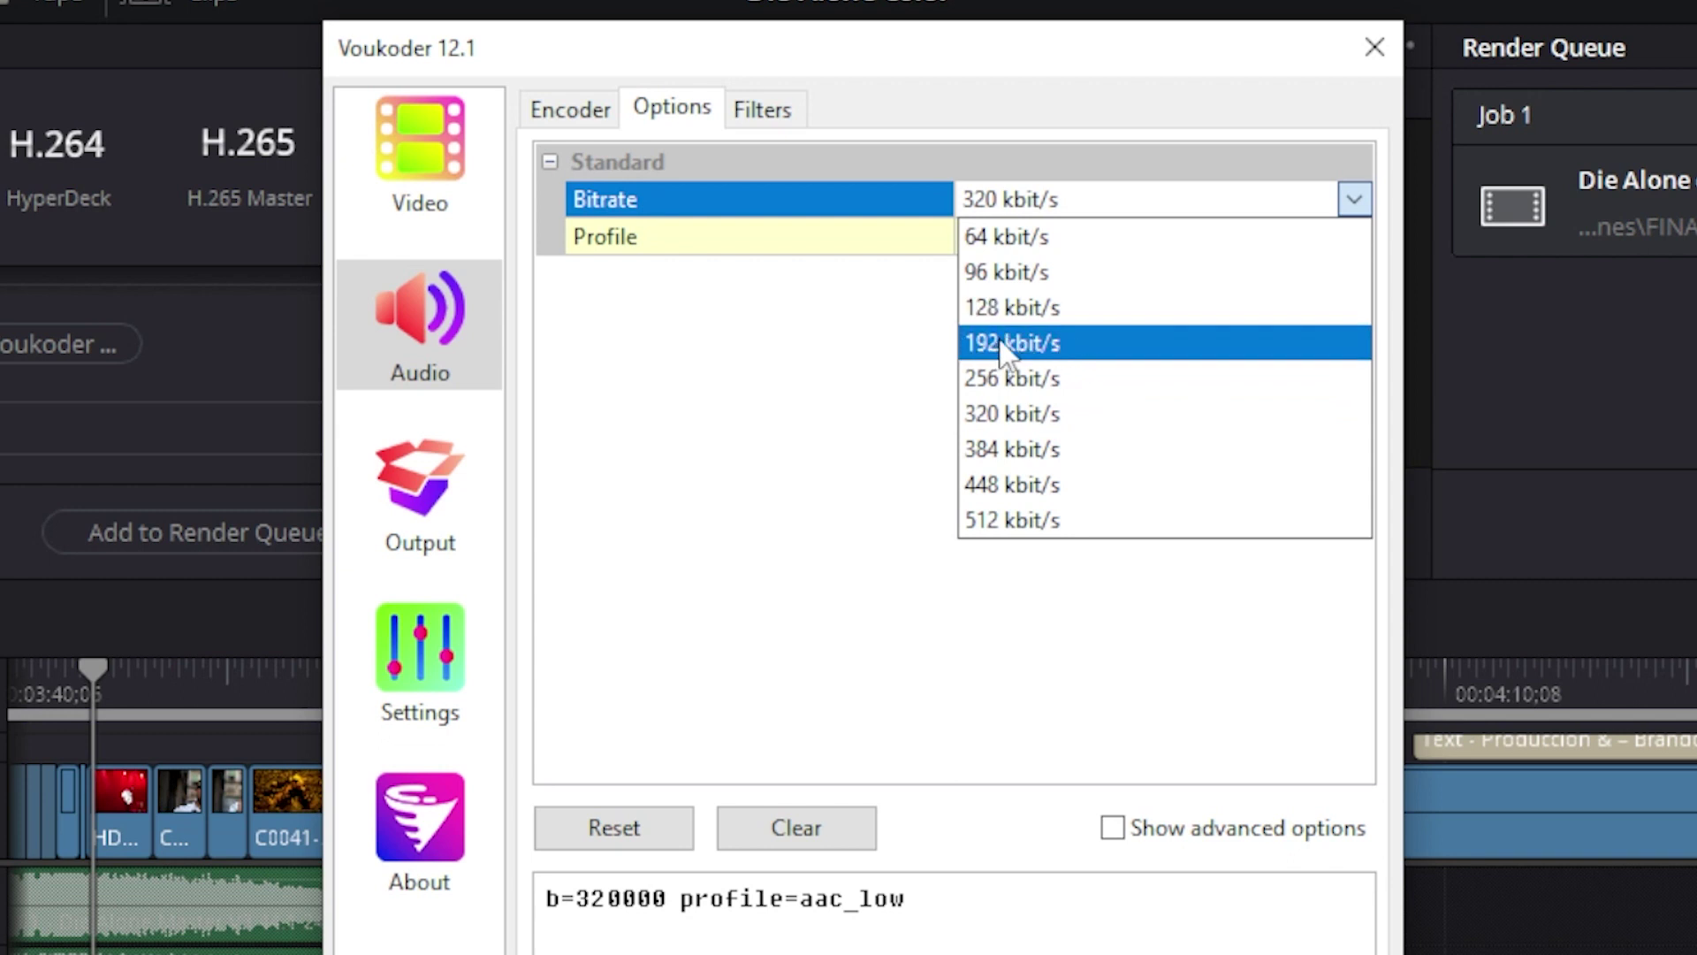
left_click(755, 472)
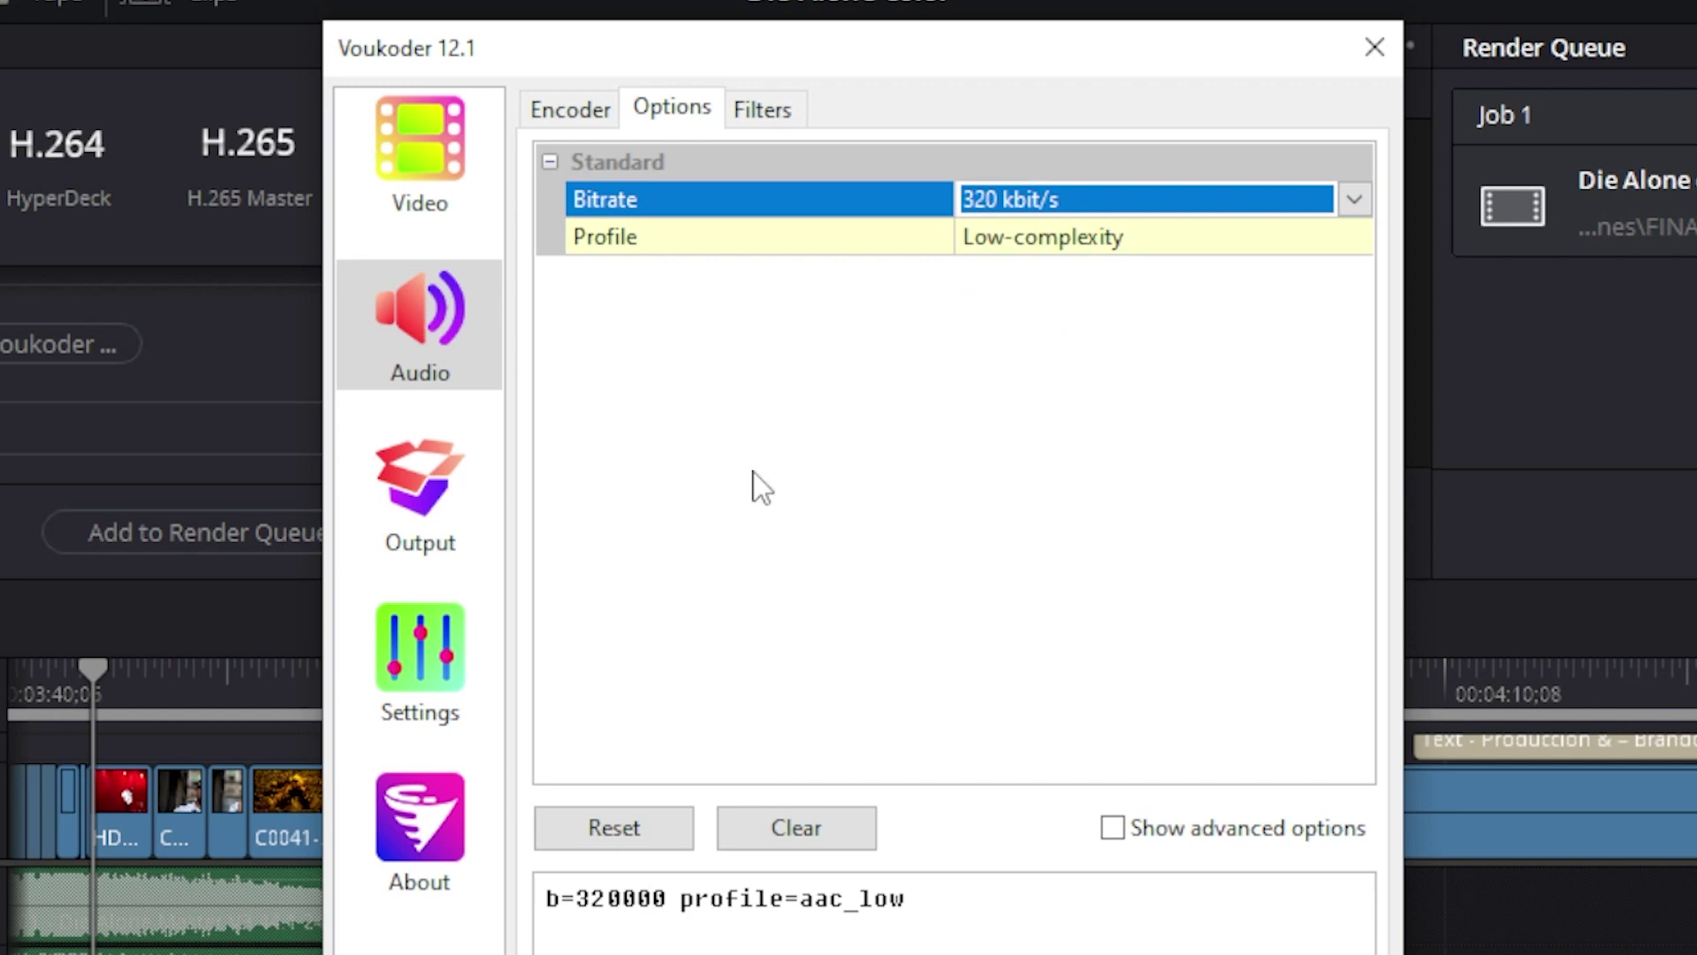
left_click(561, 115)
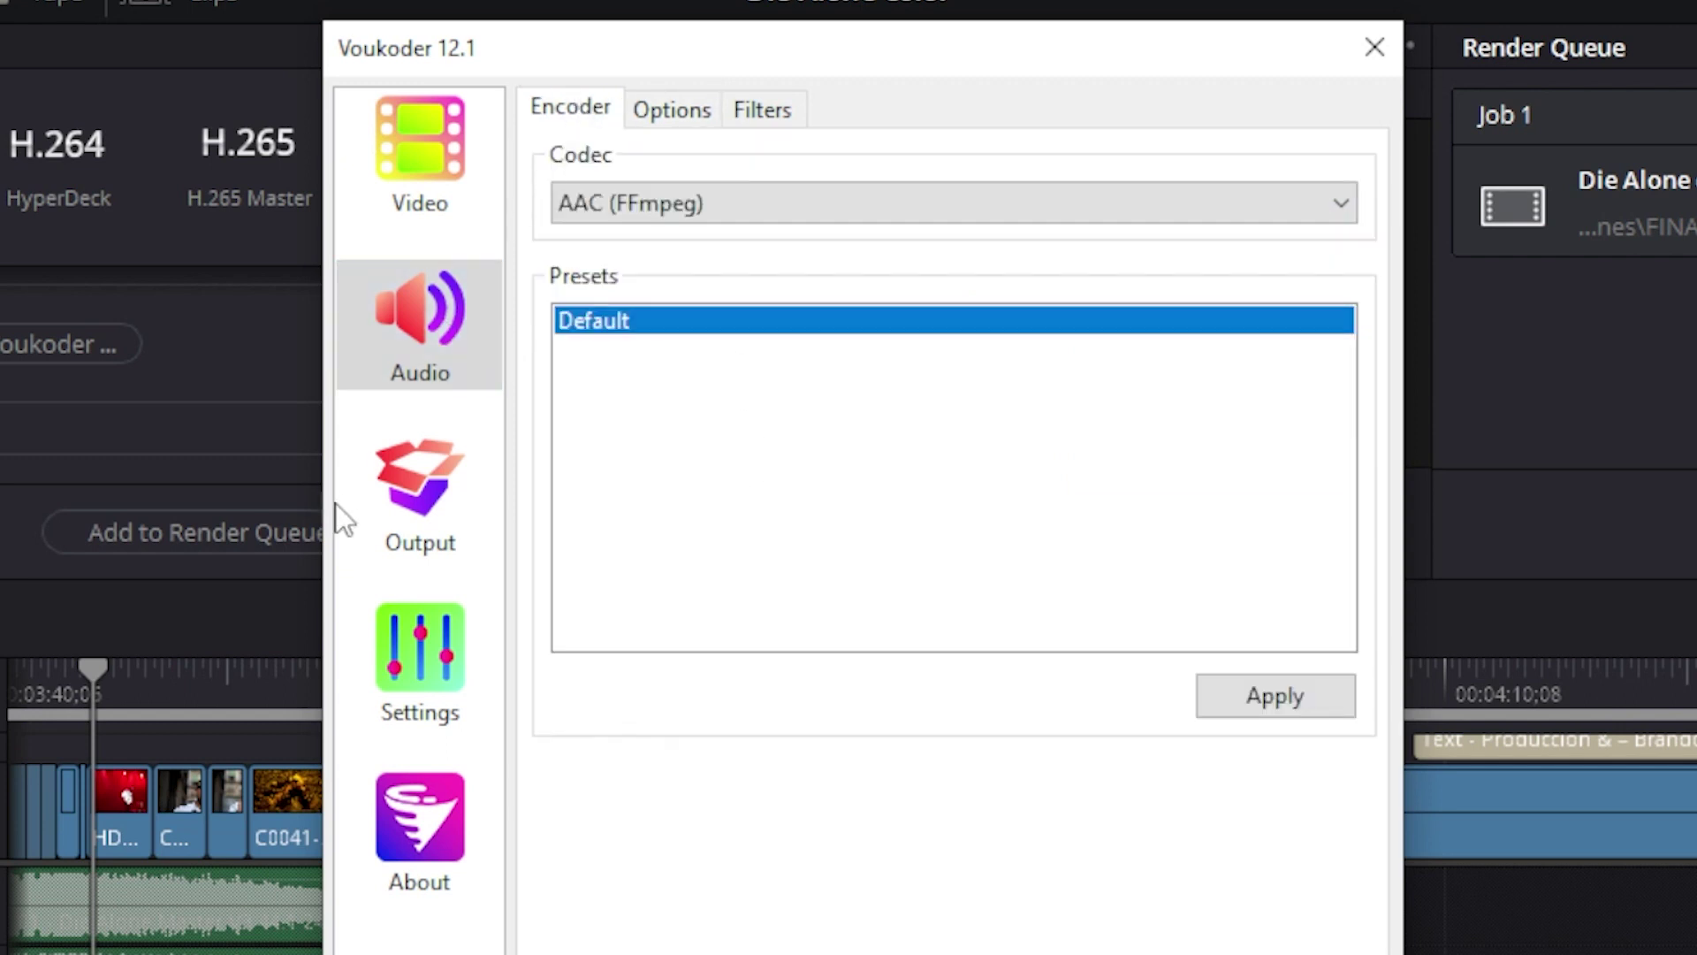
left_click(389, 509)
left_click(873, 211)
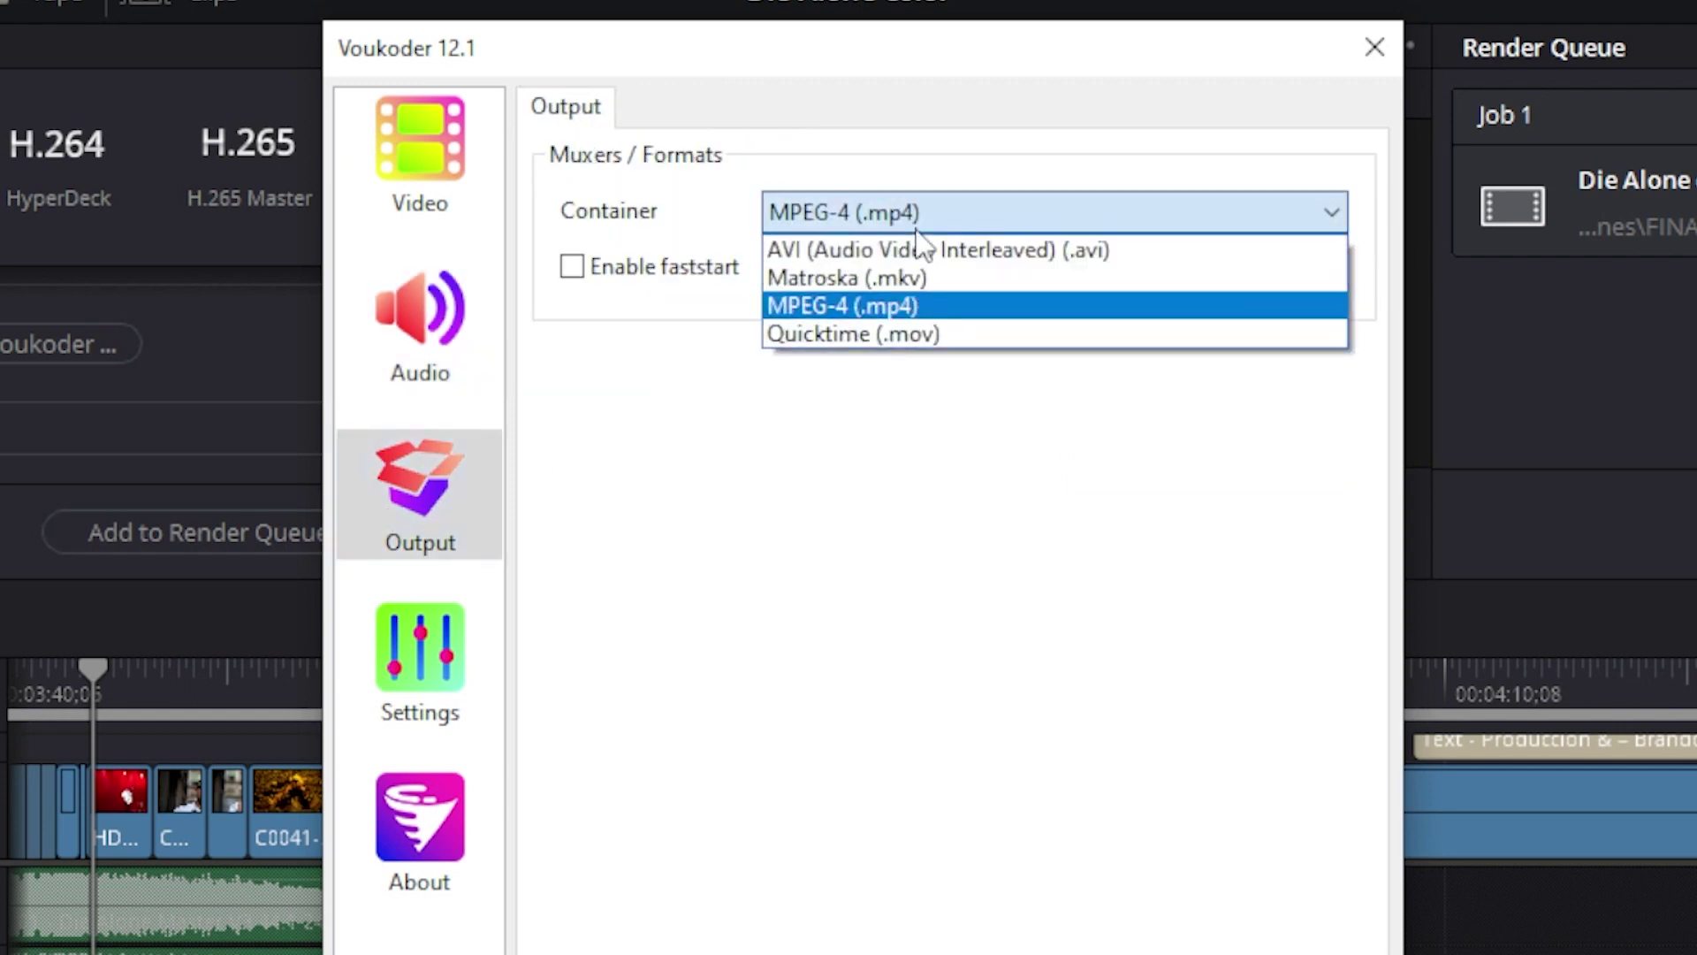
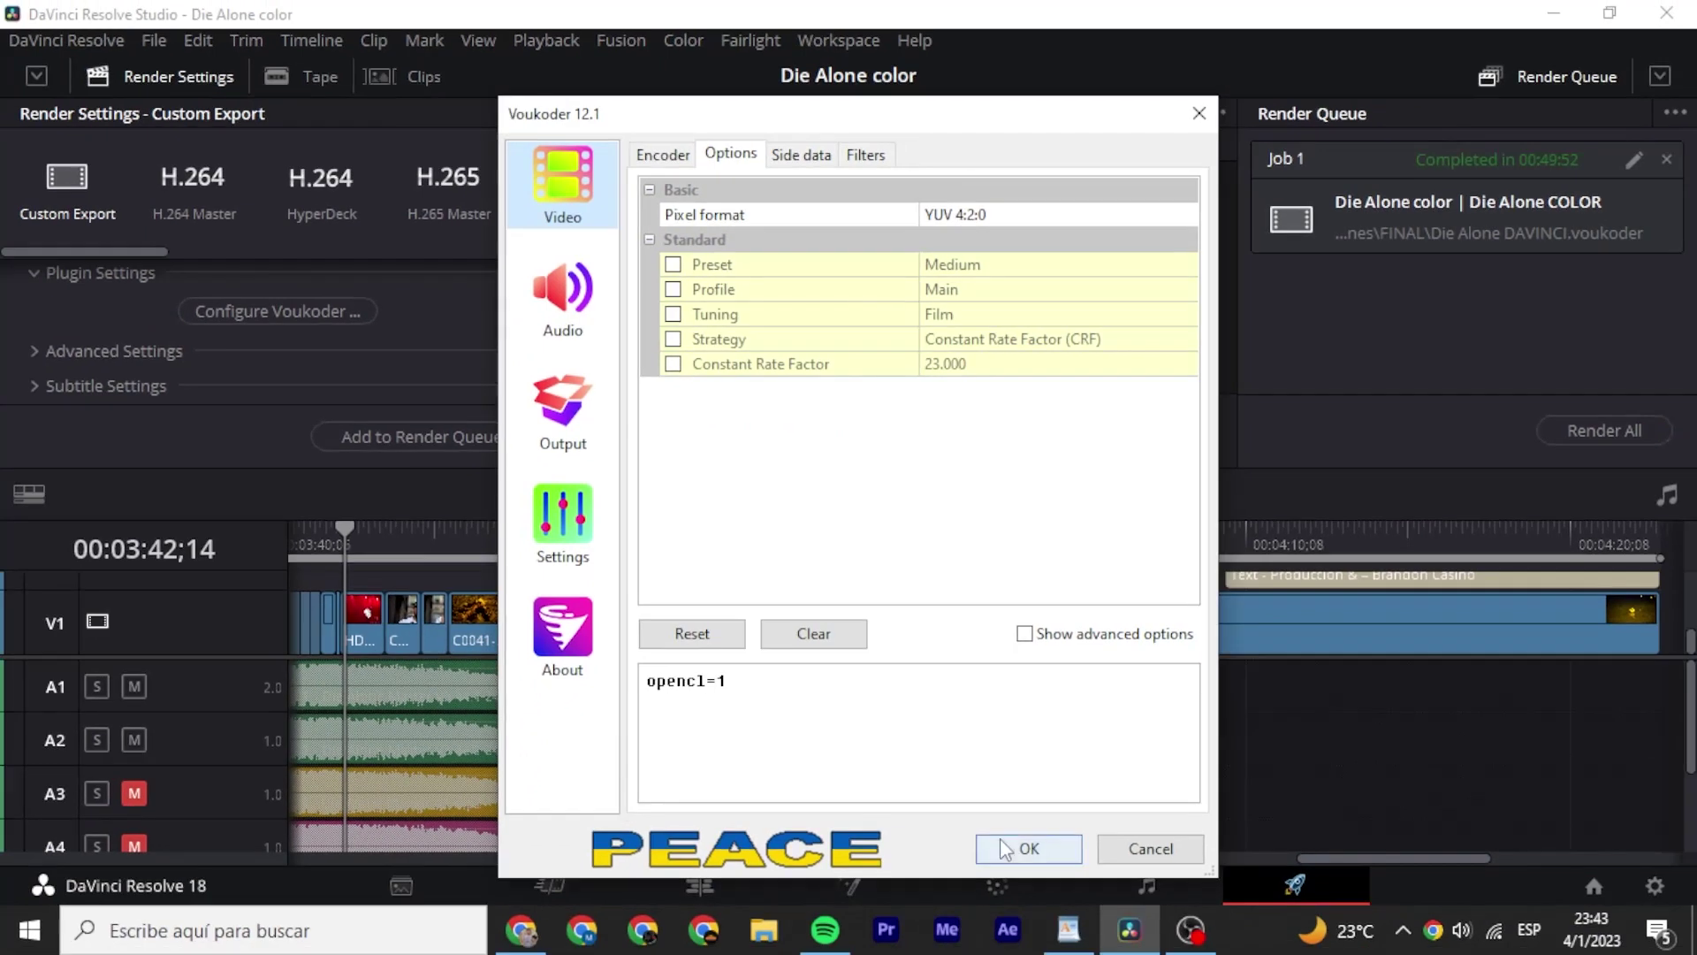
Confirm the Voukoder settings with opencl=1, AAC 320 kbit/s audio, MP4 container and CRF 23.
left_click(1007, 848)
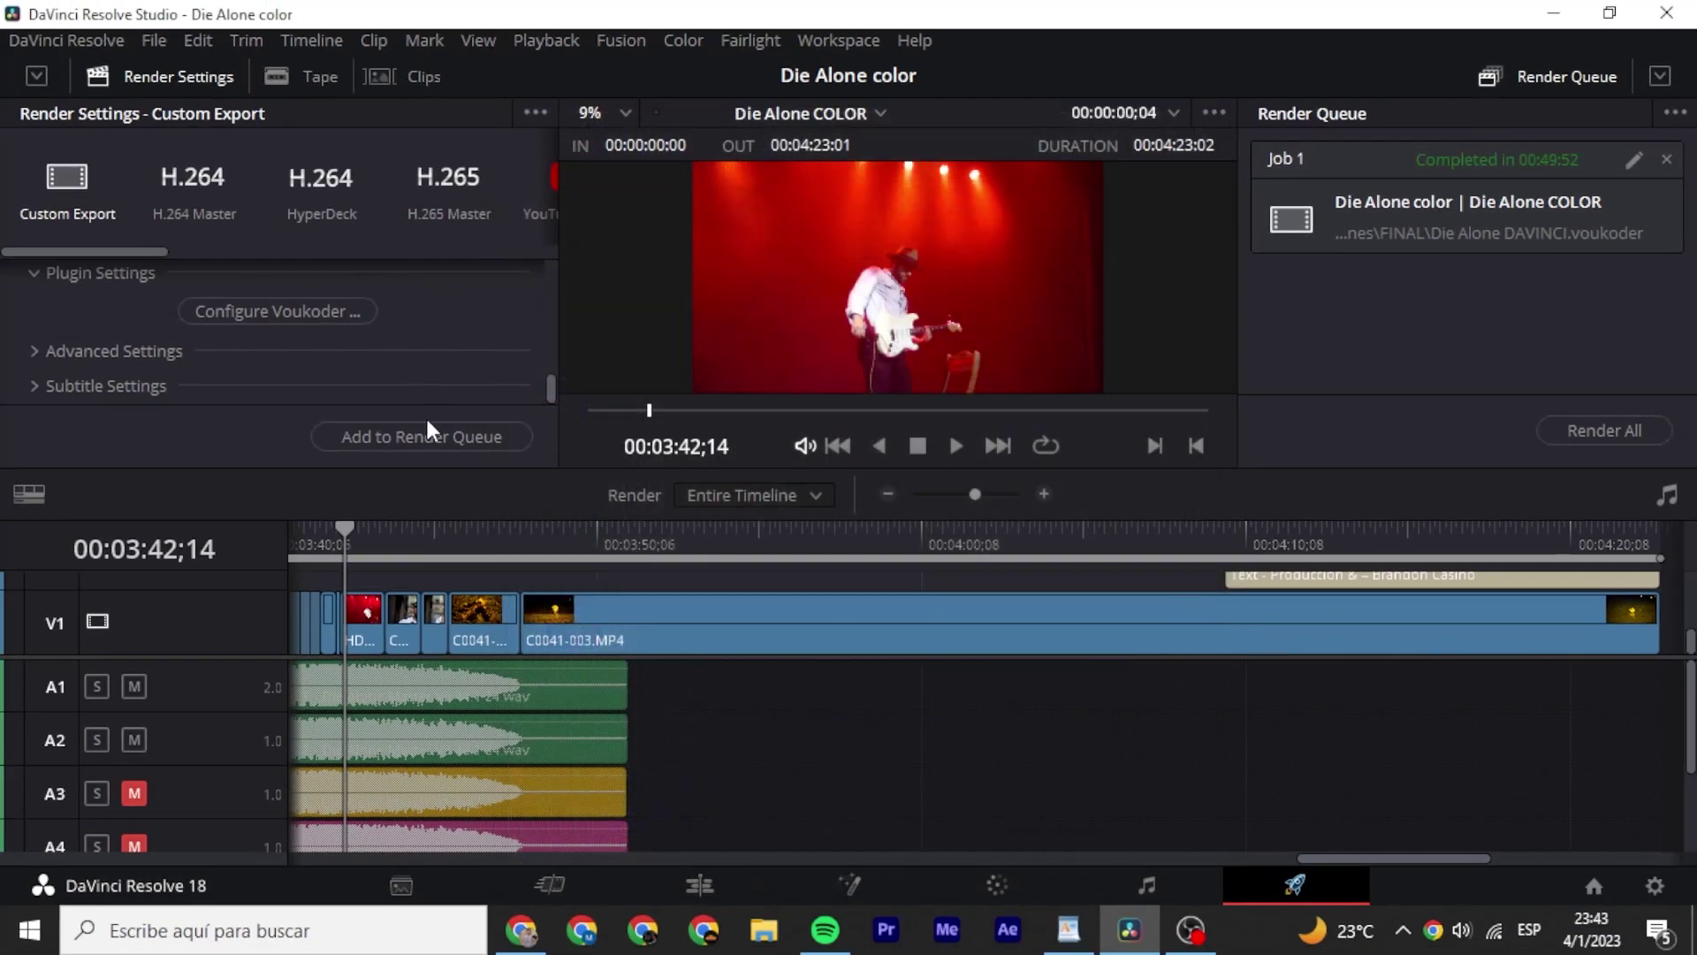
left_click(419, 432)
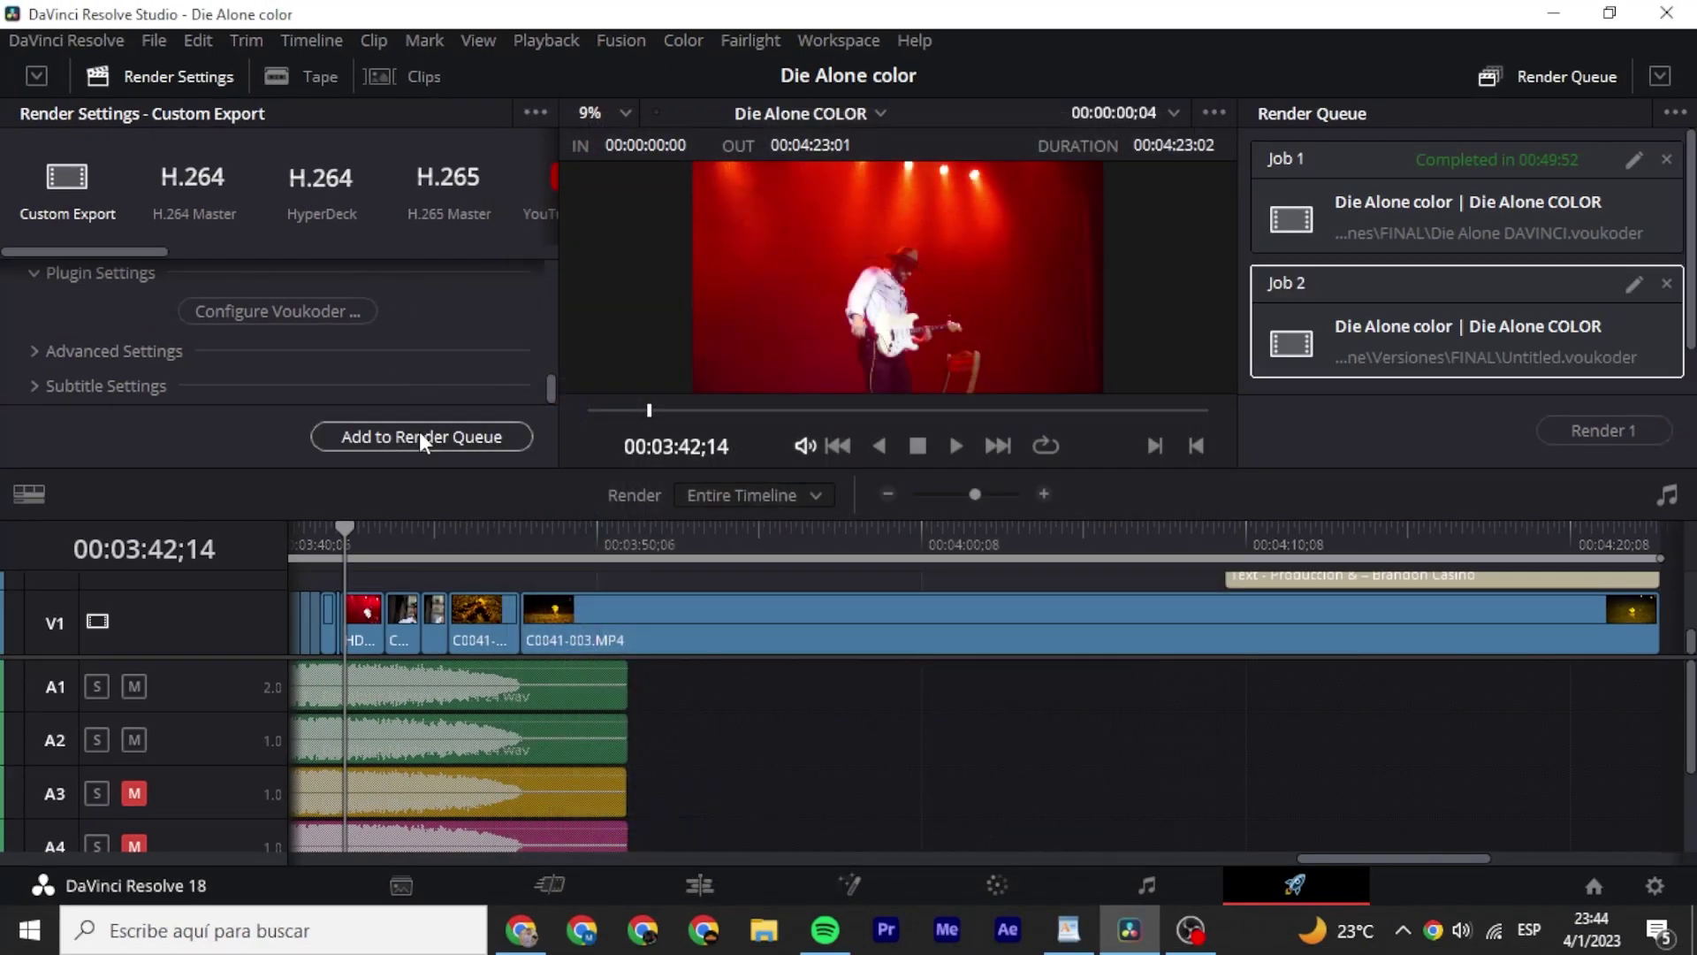
scroll(1538, 341, "down", 1)
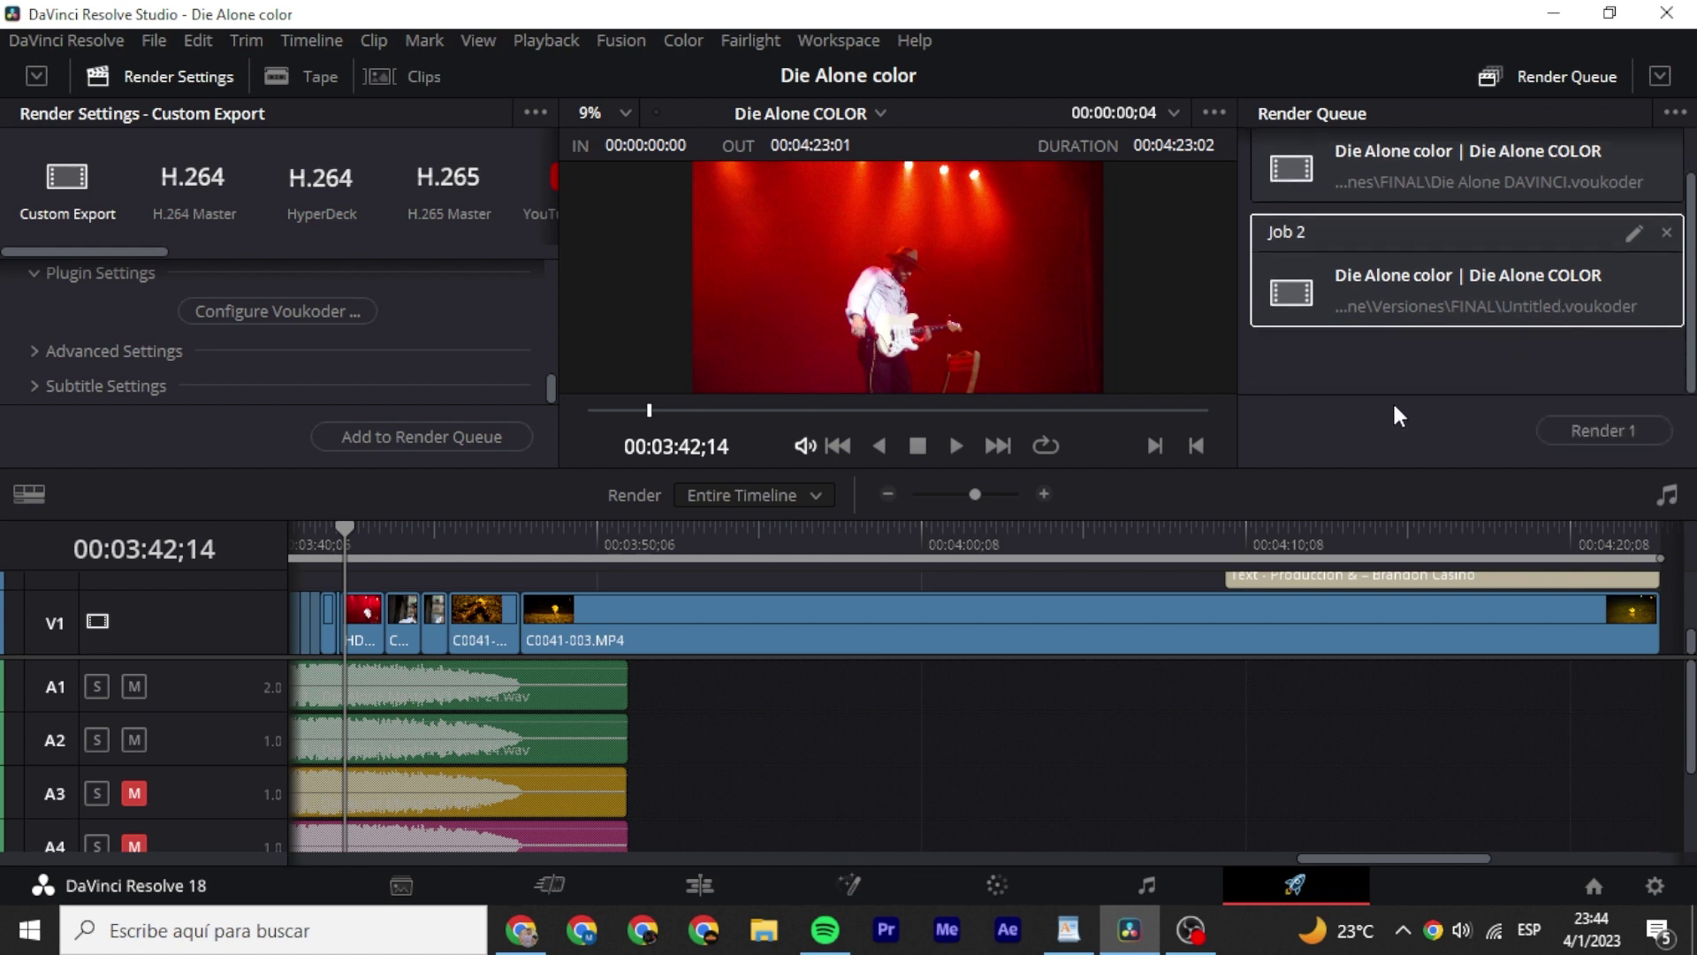
scroll(1400, 376, "up", 1)
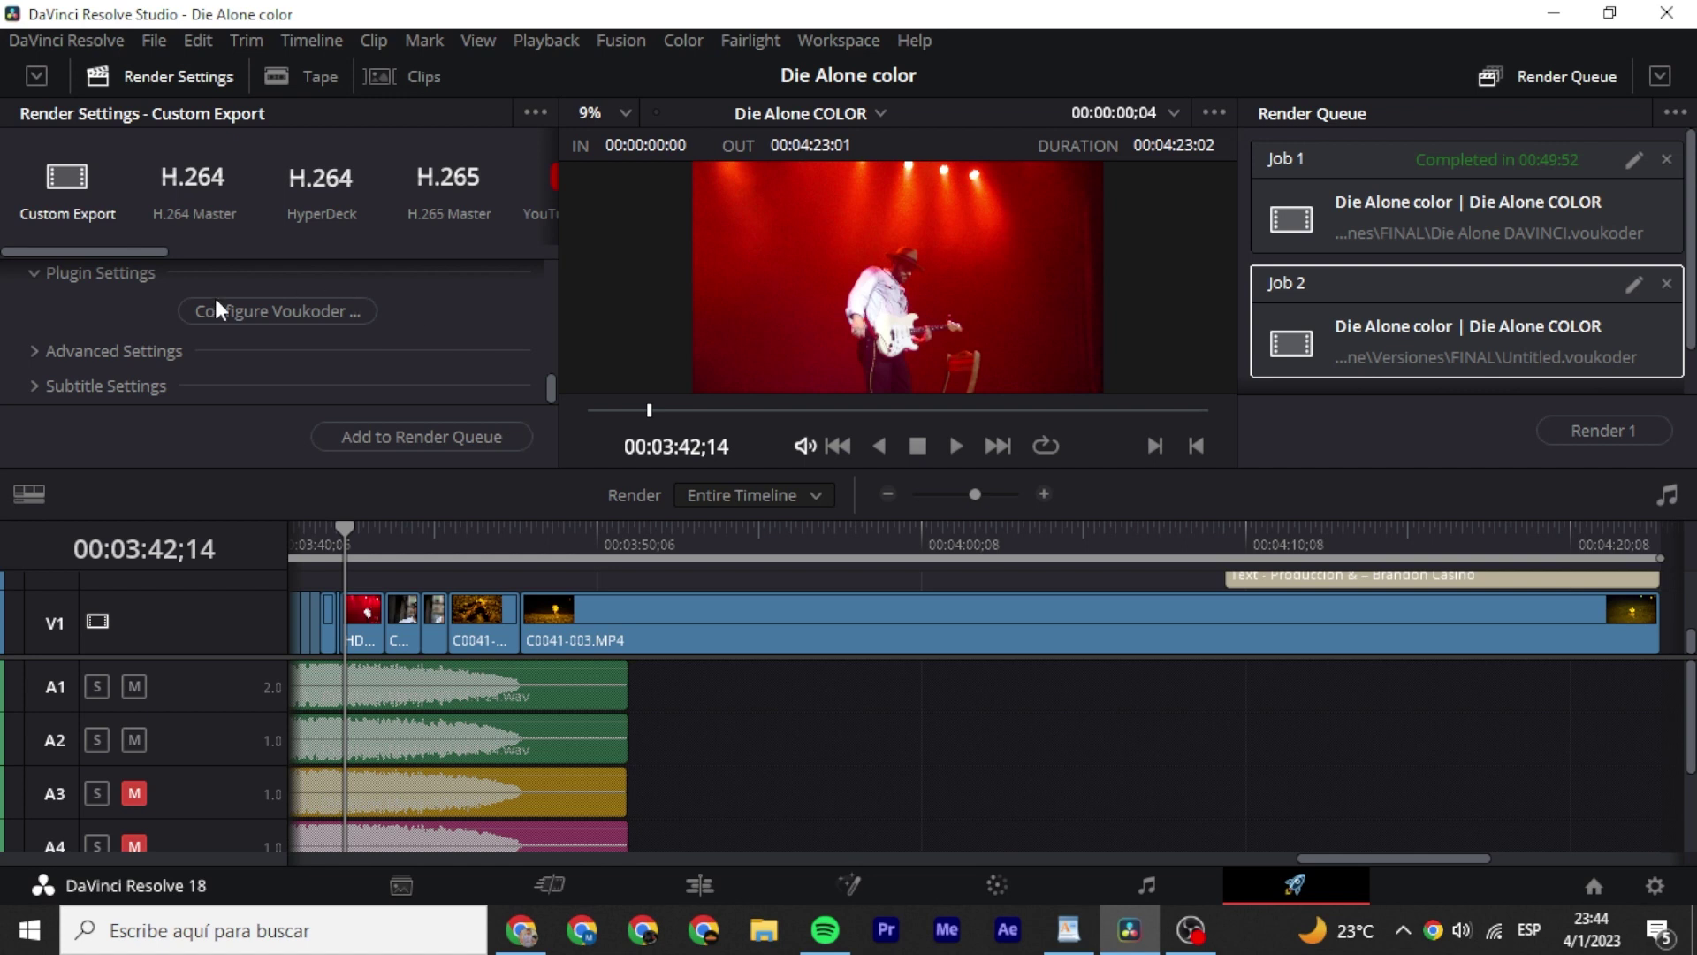
scroll(338, 345, "up", 3)
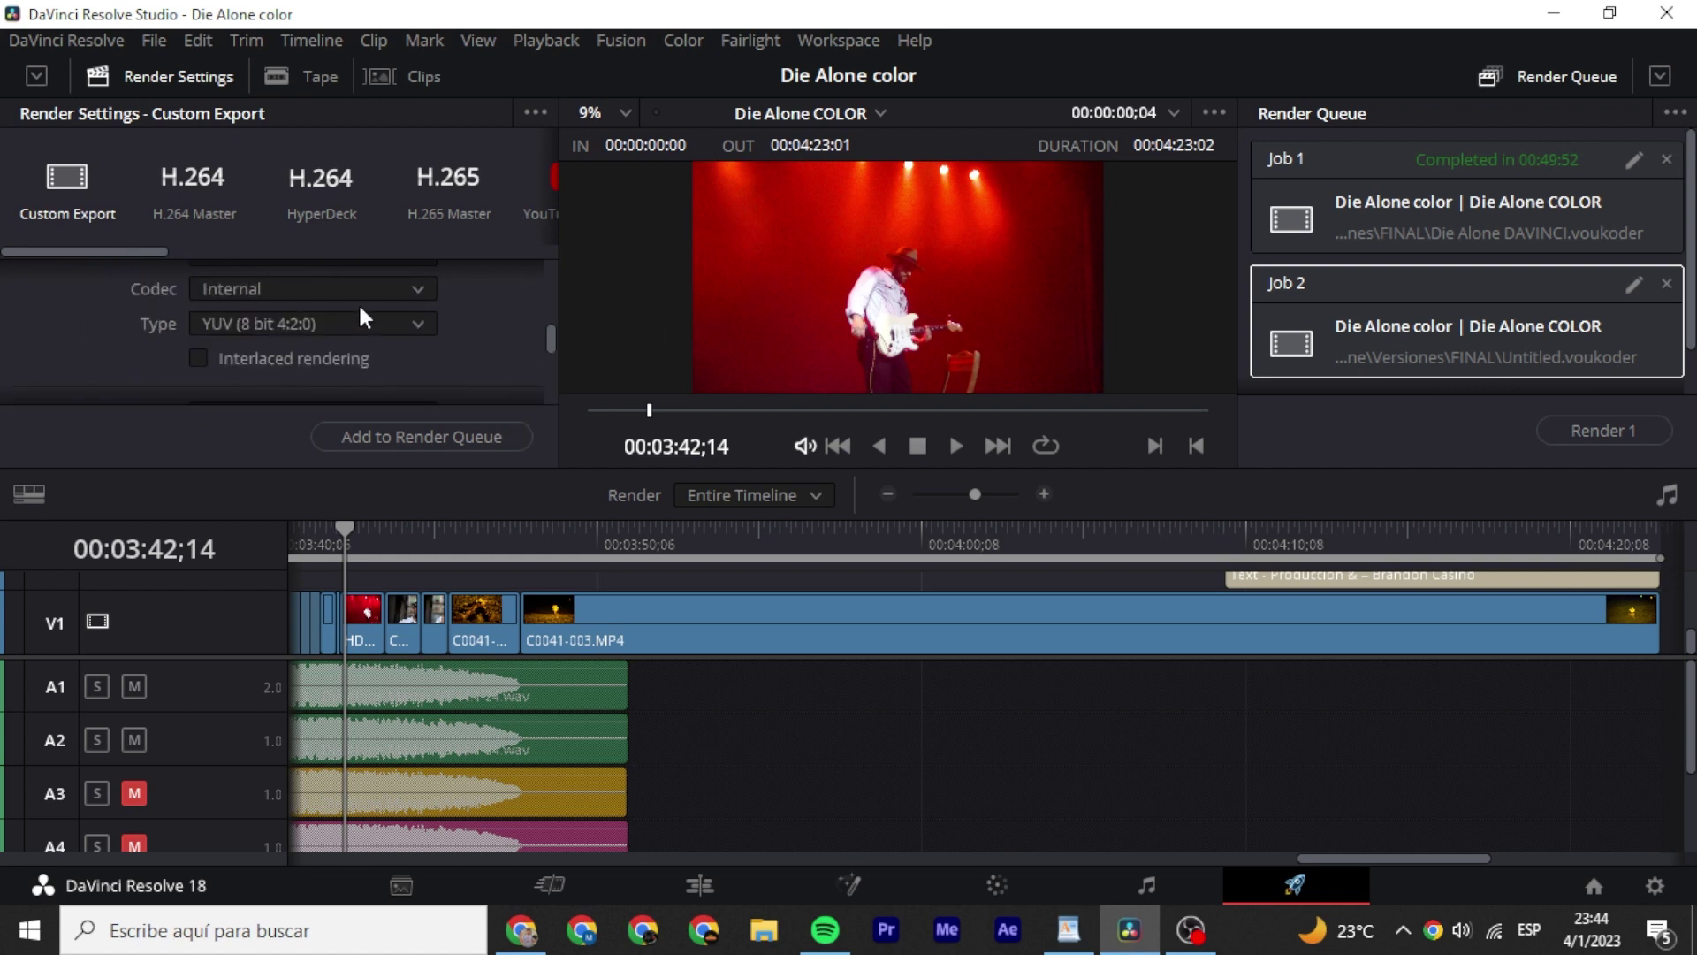
scroll(412, 318, "down", 3)
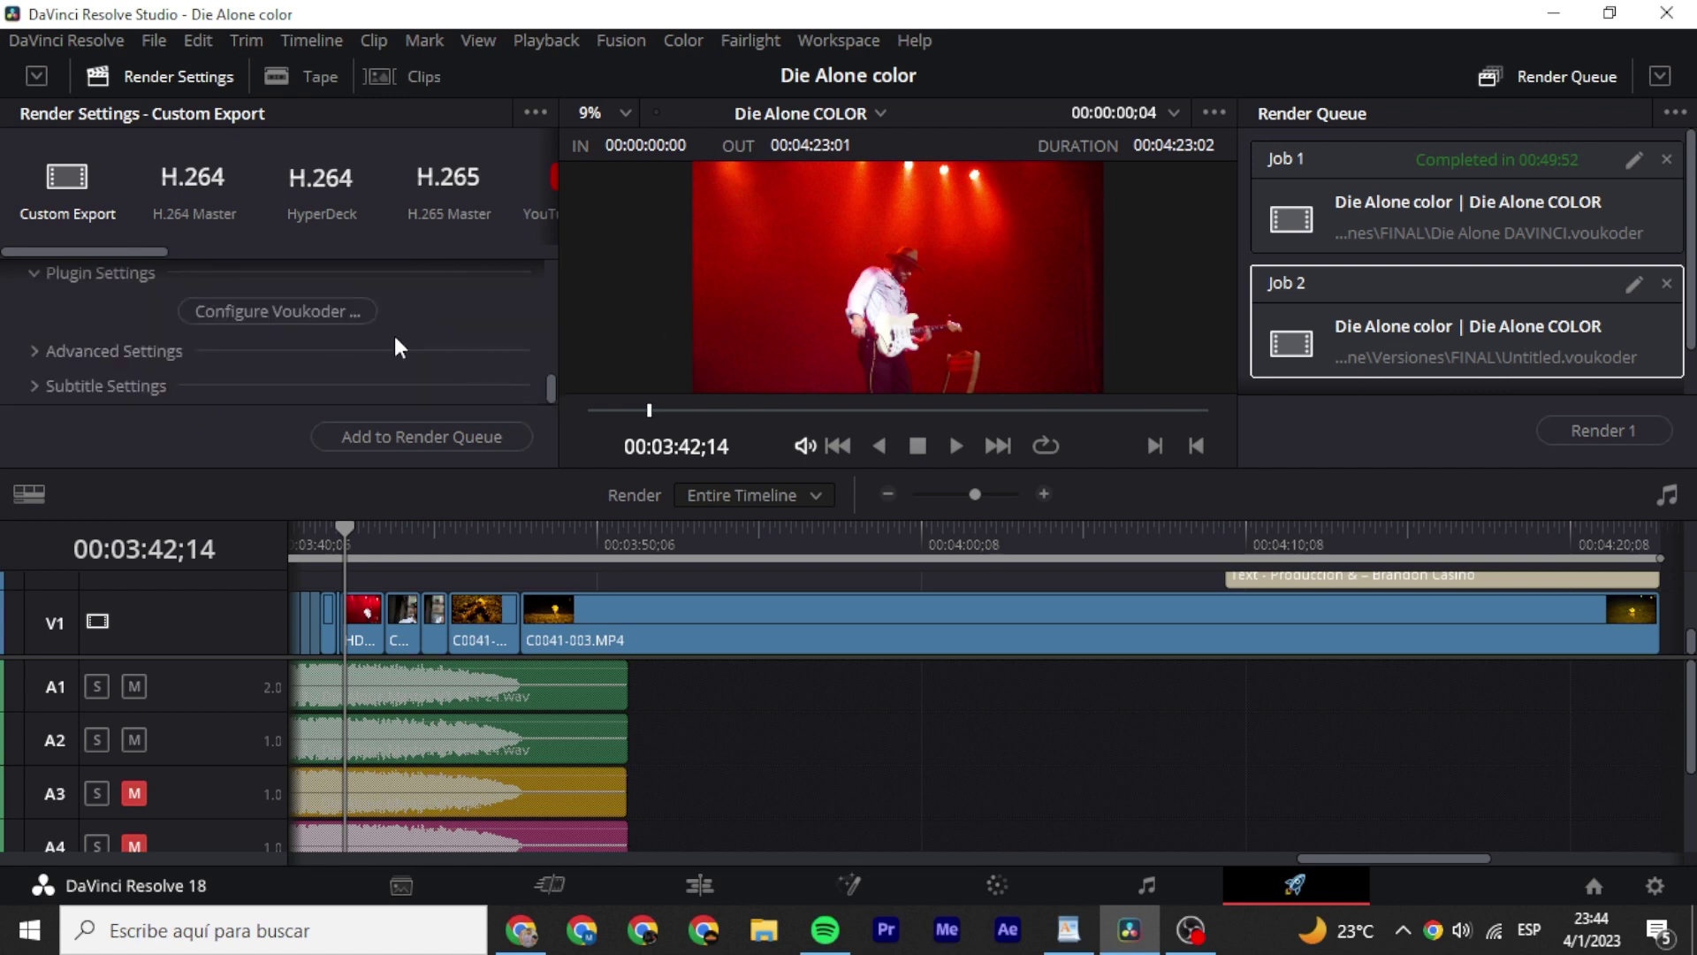